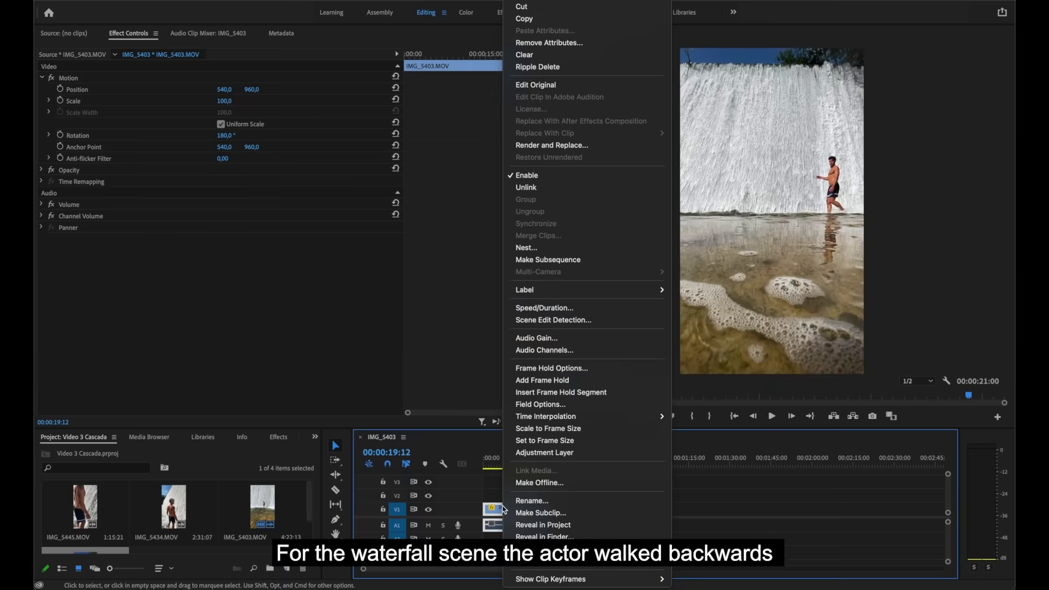
Reverse the waterfall walking clip's speed and play it back.
left_click(554, 310)
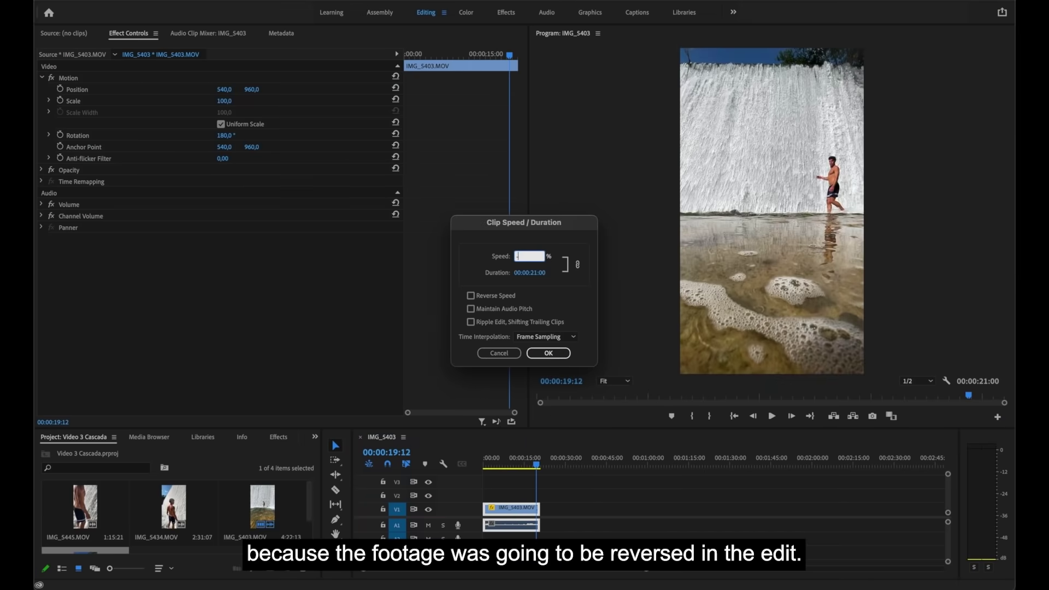
left_click(548, 353)
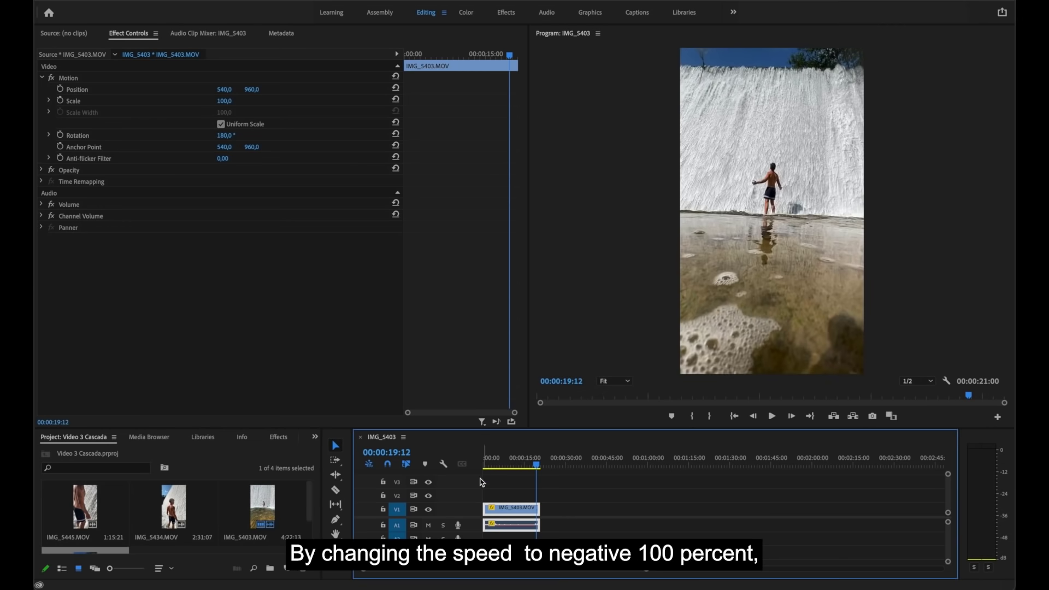
left_click(486, 465)
key("space")
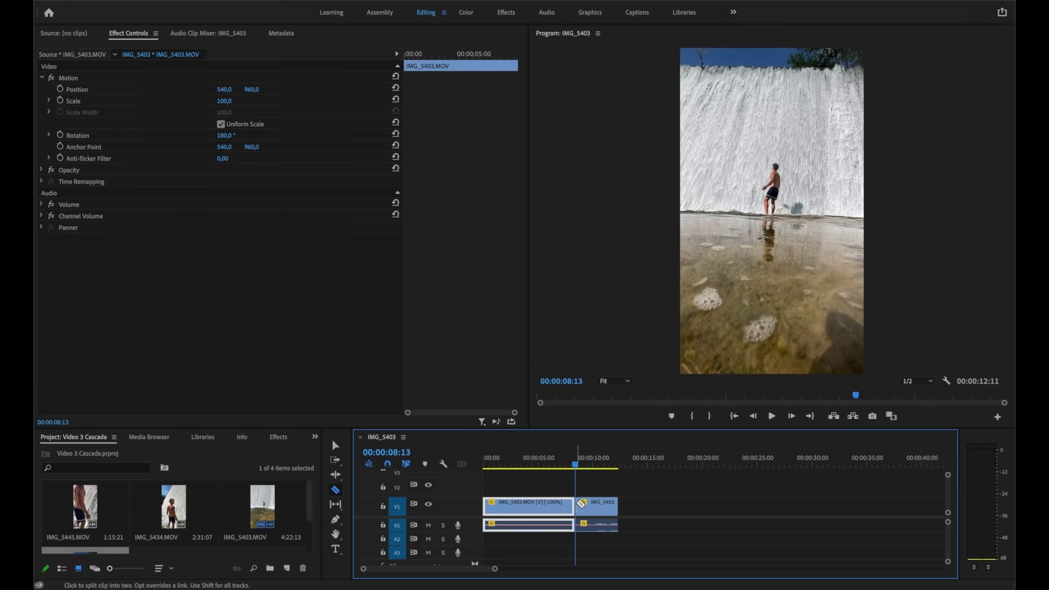
left_click(543, 459)
Speed up the first reversed clip and replay it from the sequence start.
left_click(545, 507)
right_click(545, 507)
left_click(583, 309)
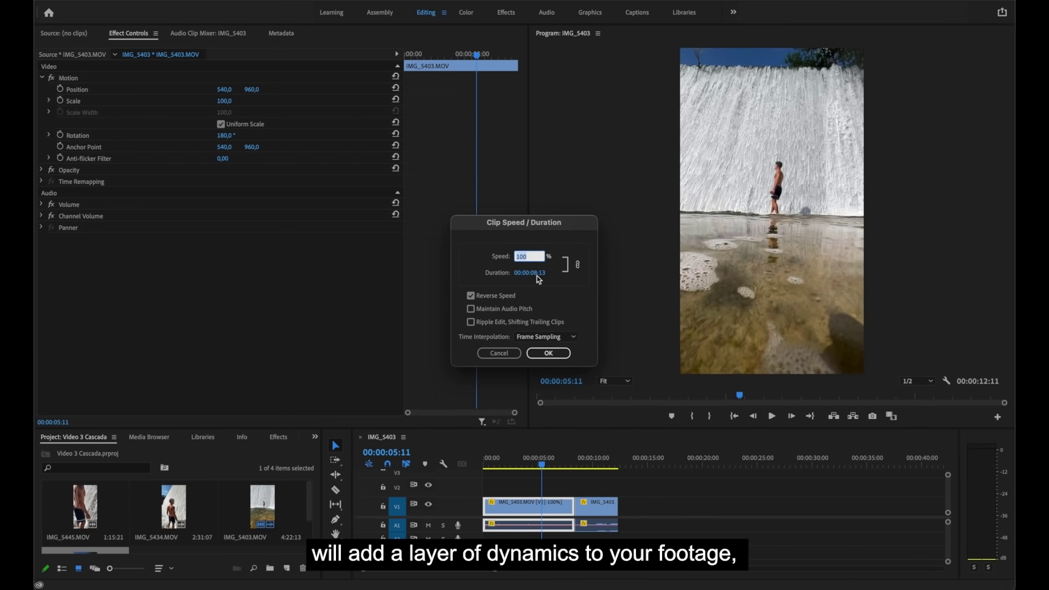
left_click(548, 354)
left_click(486, 467)
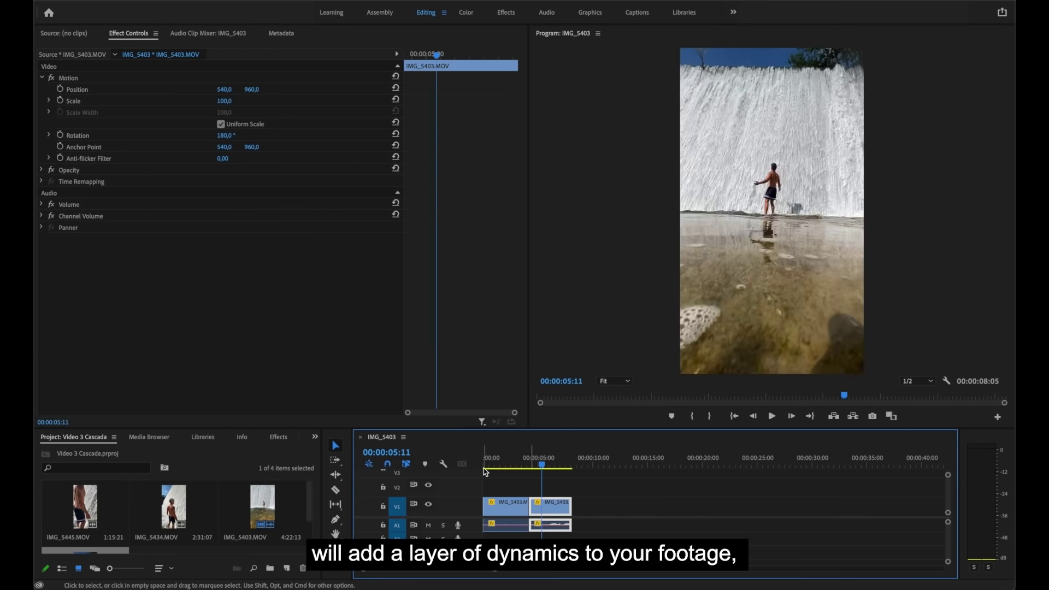
key("space")
key("space")
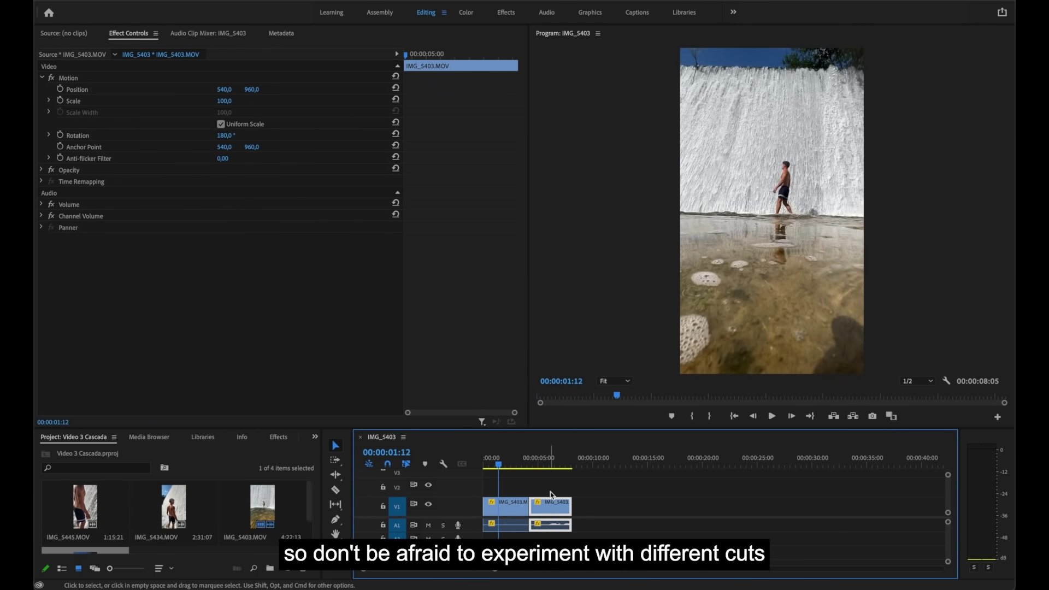
Set the second clip's speed to -200%.
right_click(552, 494)
left_click(576, 311)
type("-200")
key("Return")
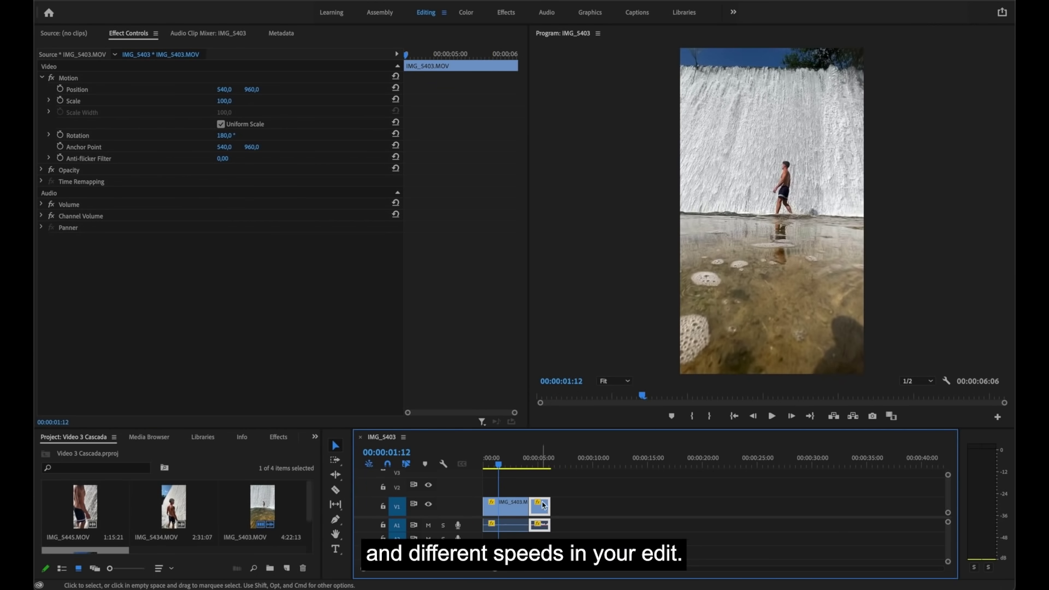
key("=")
Apply the reversed 200% speed to the third clip, then deselect all clips.
left_click(745, 506)
right_click(746, 505)
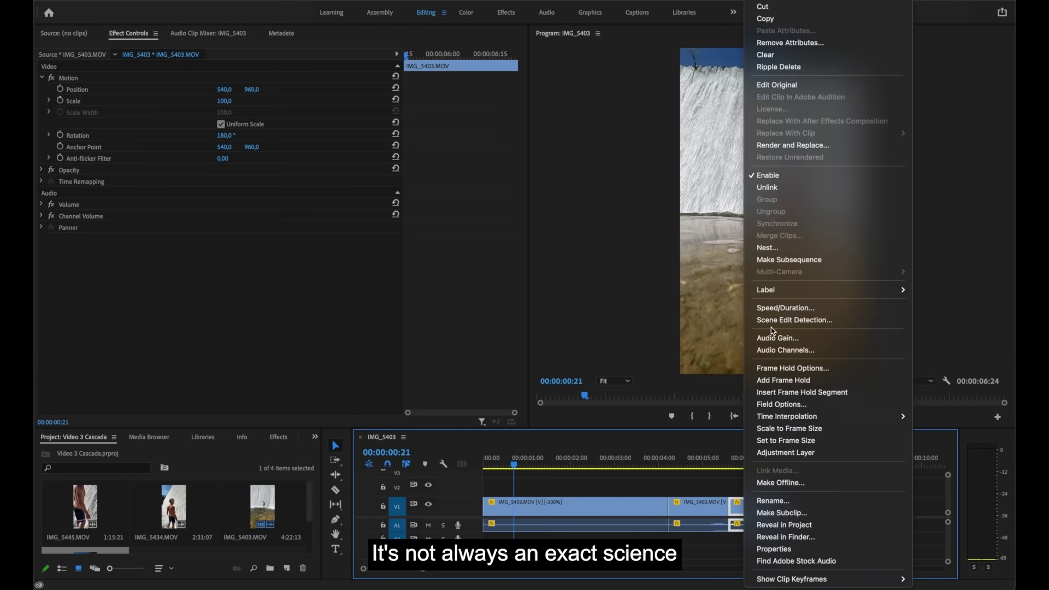
left_click(869, 307)
key("Return")
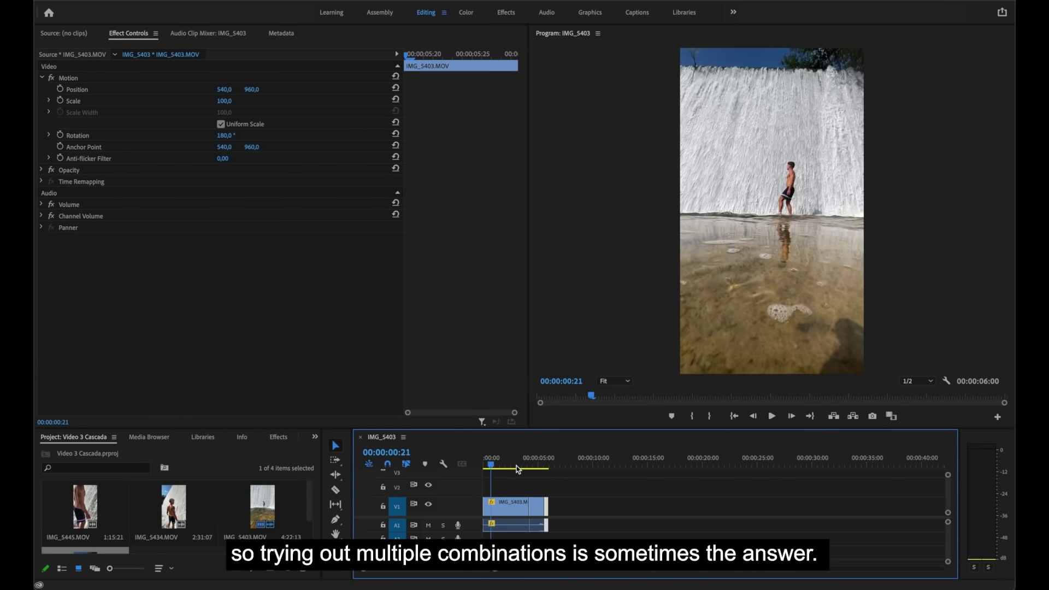
left_click(565, 481)
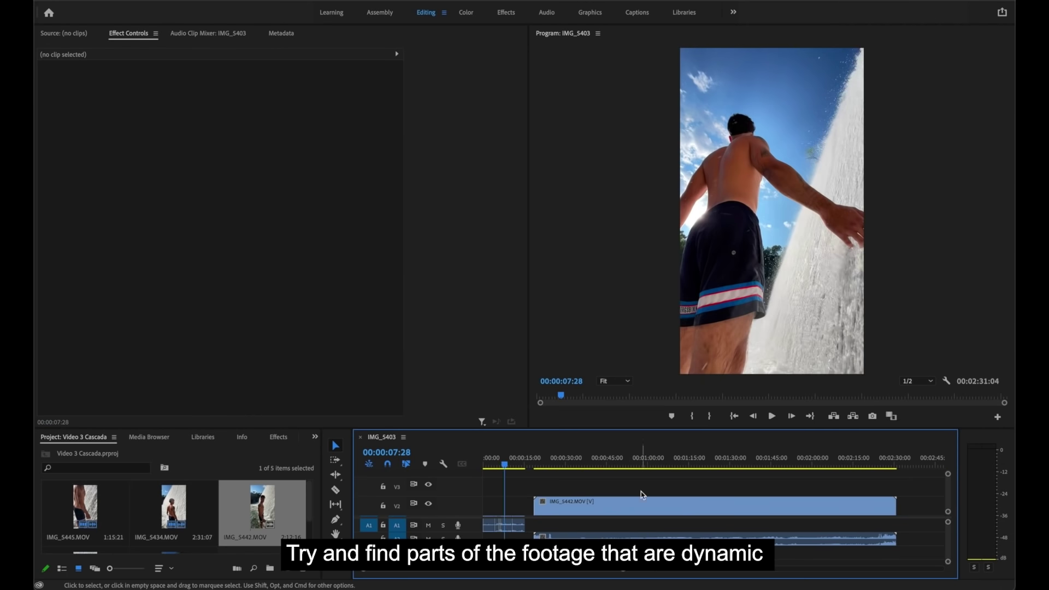
Preview IMG_5442, then add IMG_5445 to the end of the sequence.
left_click_drag(645, 459, 719, 458)
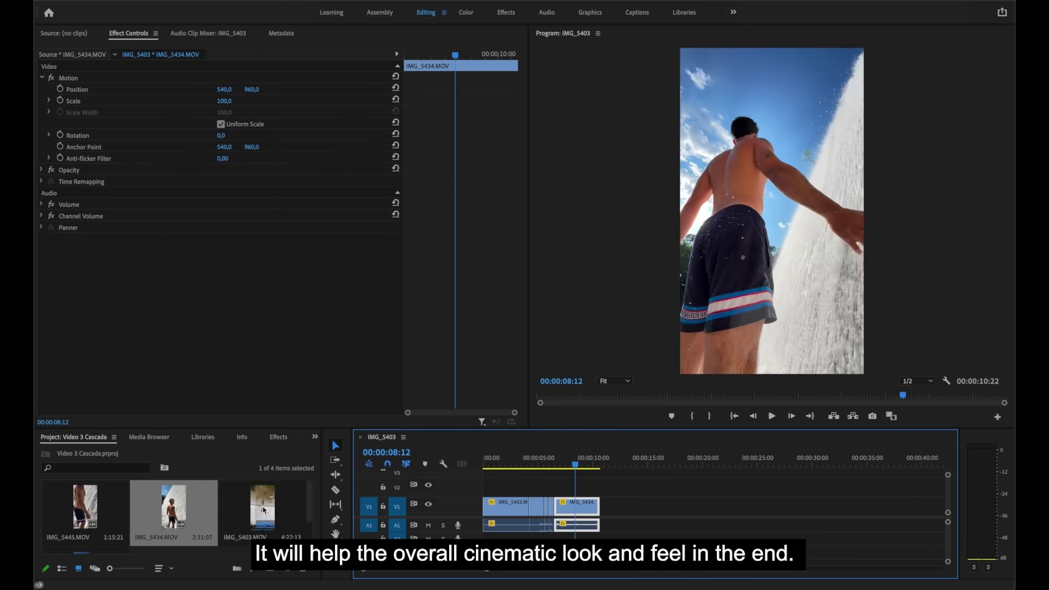
left_click_drag(85, 505, 674, 505)
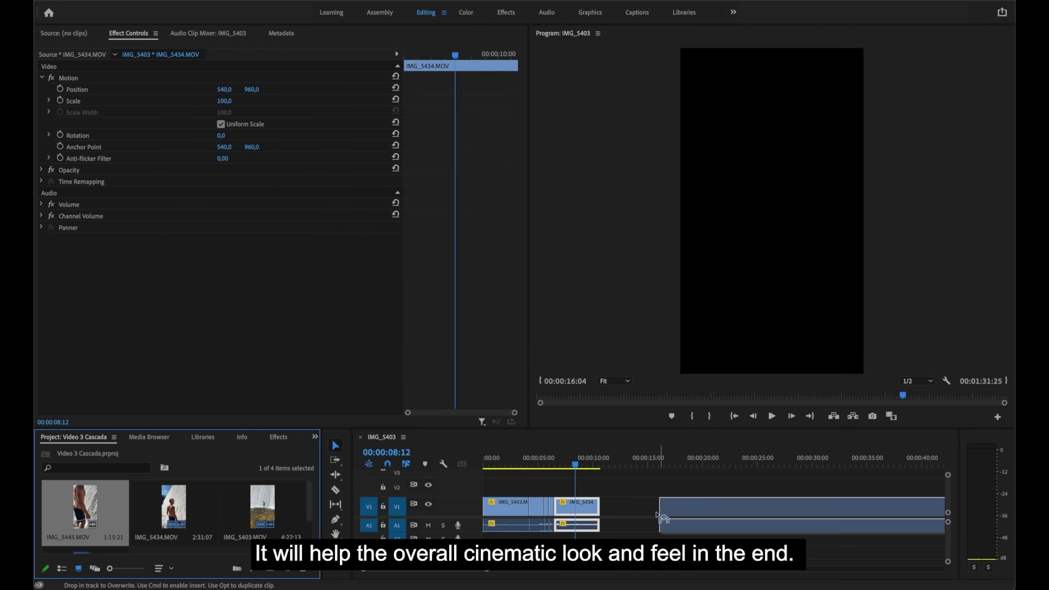
key("backslash")
Split IMG_5445 at 00:00:54:18 with the Razor tool.
left_click(596, 464)
left_click_drag(596, 464, 833, 464)
key("c")
left_click(785, 503)
key("v")
Delete IMG_5445's first and last pieces and move its middle next to the earlier clips.
key("c")
left_click(832, 502)
key("v")
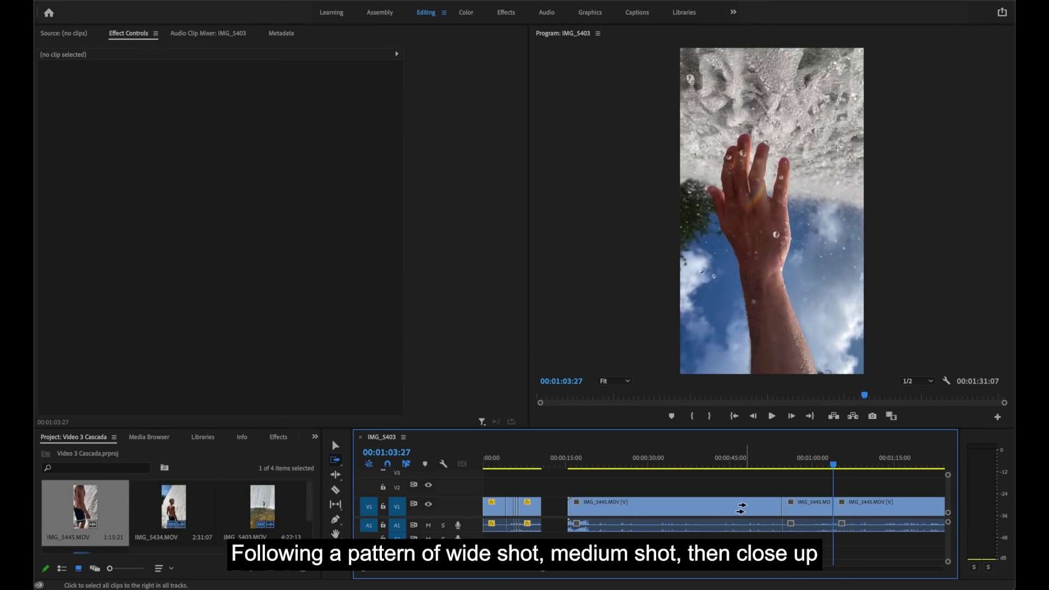
left_click(740, 506)
key("Delete")
left_click(885, 506)
key("Delete")
left_click_drag(787, 509, 538, 510)
key("backslash")
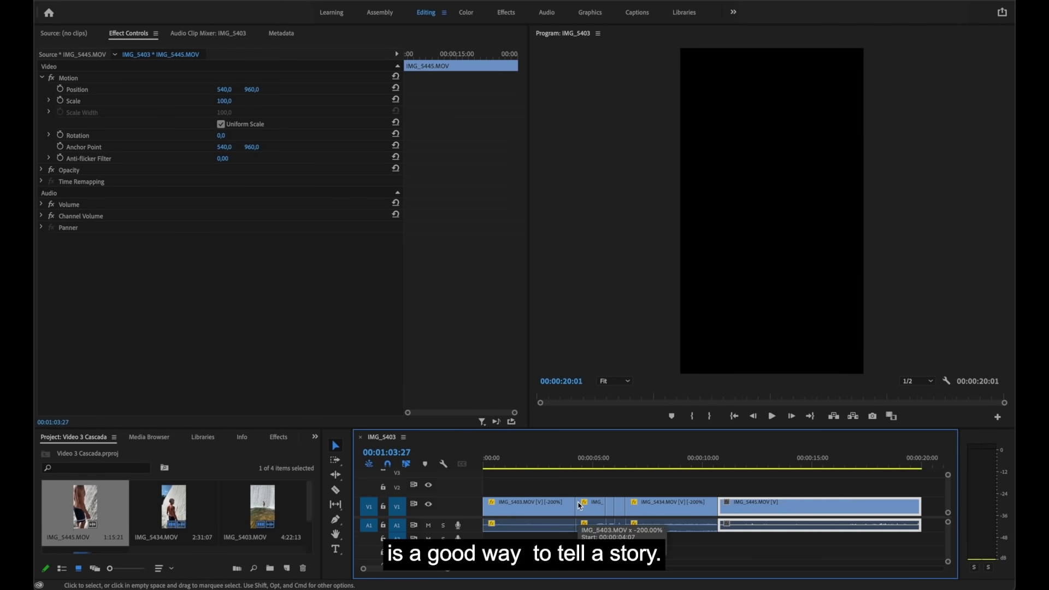
Set IMG_5445 to -200% speed and play it back.
right_click(764, 505)
left_click(779, 309)
type("200")
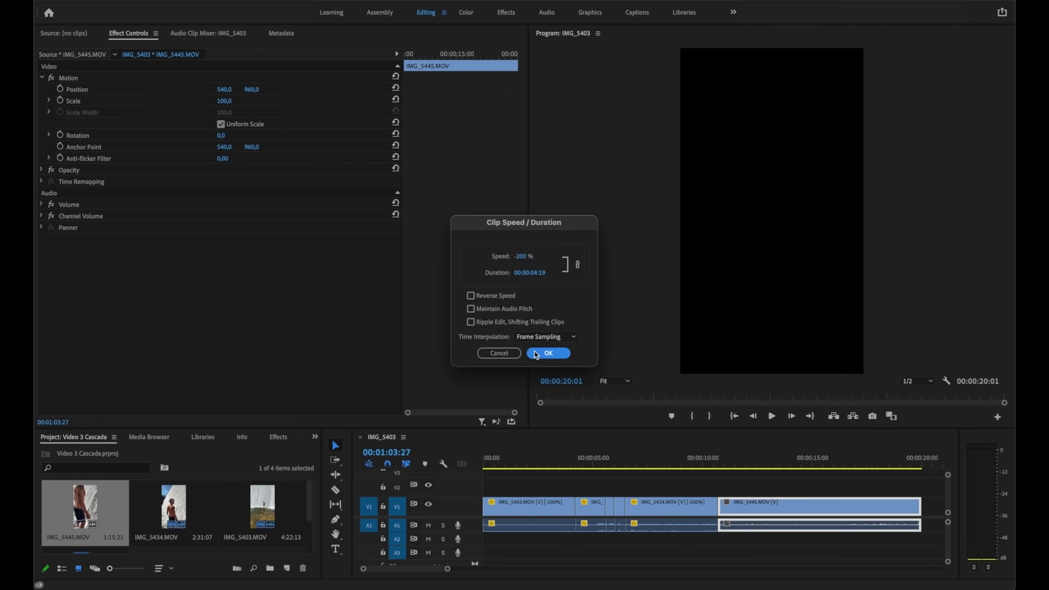
left_click(550, 352)
left_click(697, 464)
key("space")
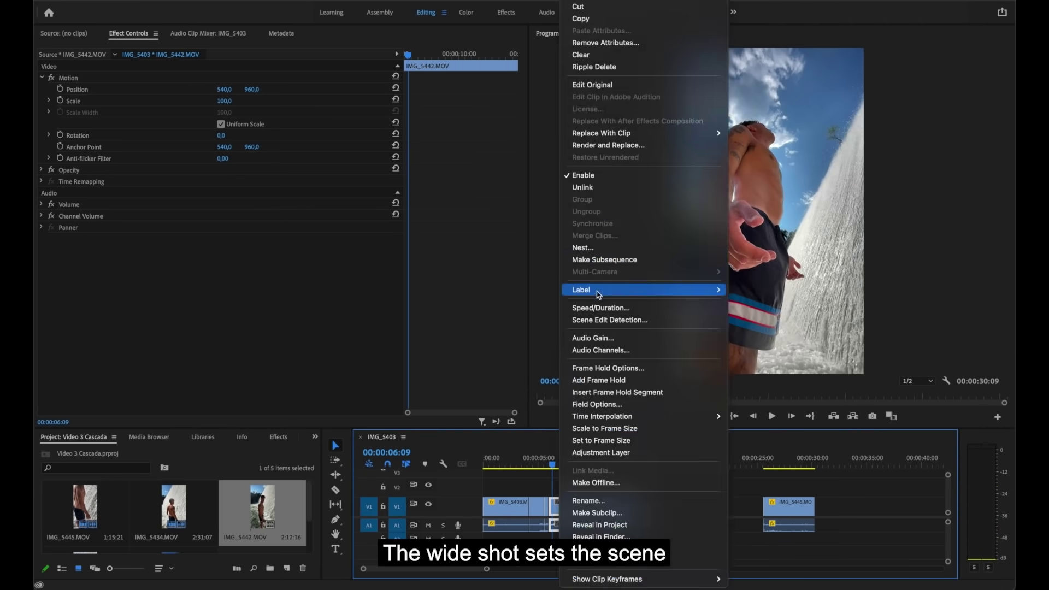
Set IMG_5442 to -200% speed and play it back.
left_click(722, 307)
type("-200")
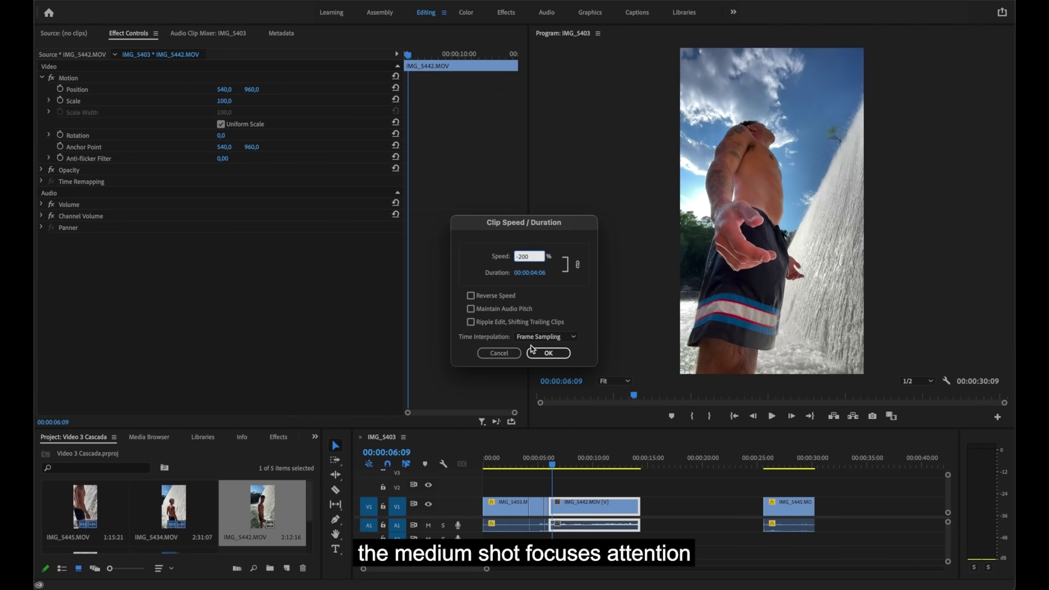
left_click(548, 353)
key("space")
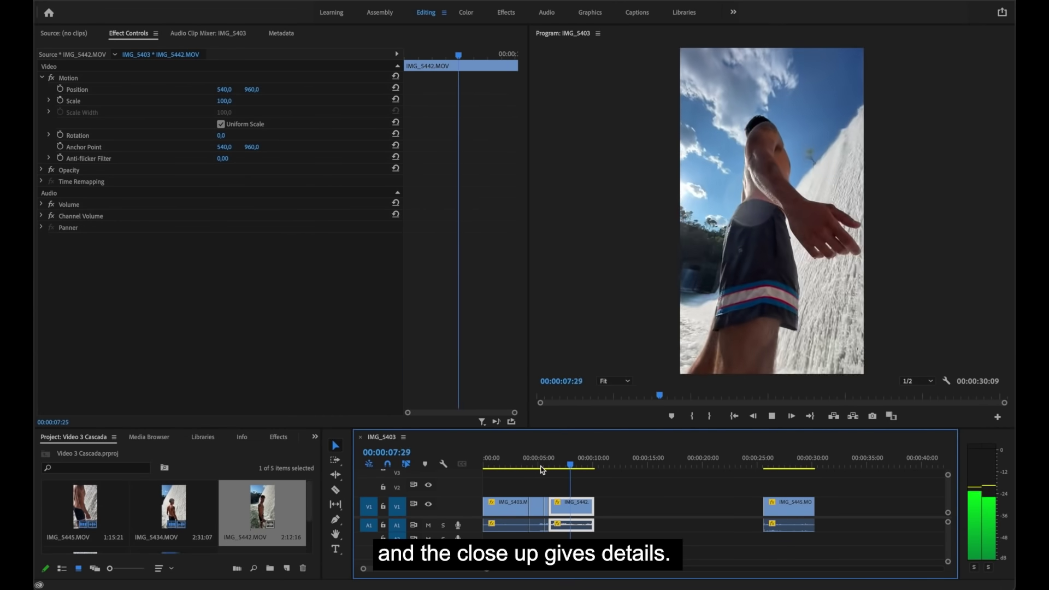
Close the gap before IMG_5445 and trim six frames off IMG_5442's end.
left_click_drag(794, 502, 617, 502)
key("=")
left_click(551, 459)
key("Return")
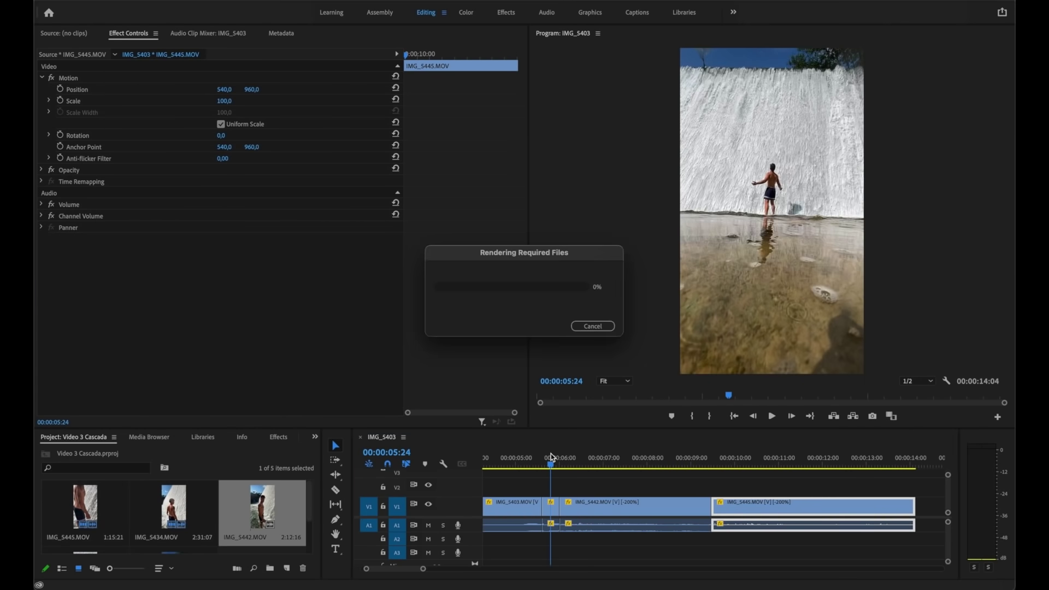
left_click_drag(710, 507, 699, 507)
key("space")
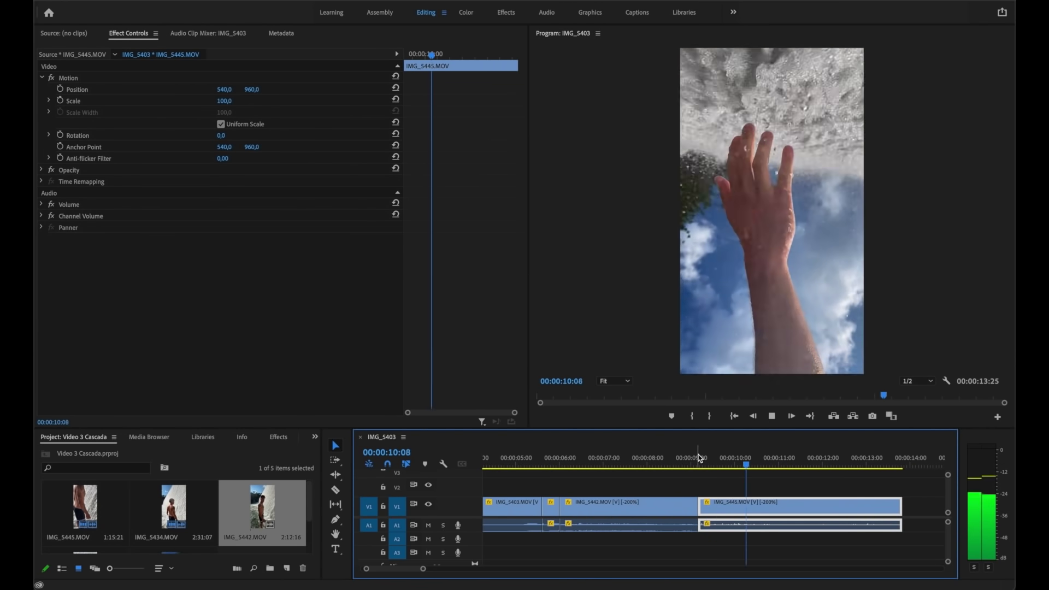
left_click_drag(712, 502, 813, 498)
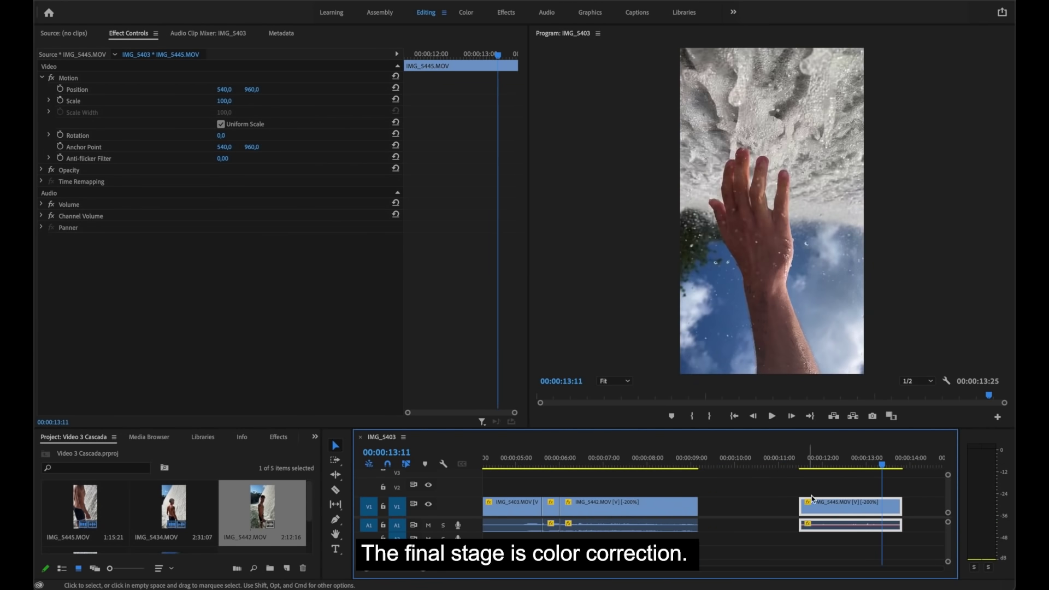
key("ctrl+z")
In the Color workspace, apply the SL CLEAN FUJI A NDR look to IMG_5442.
left_click(726, 462)
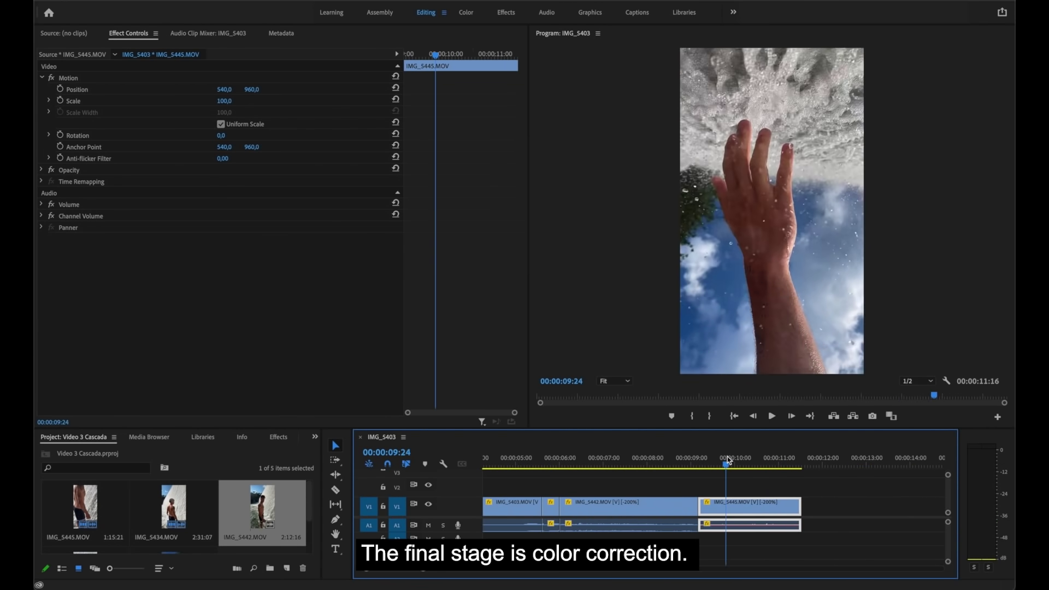
left_click(466, 13)
key("Home")
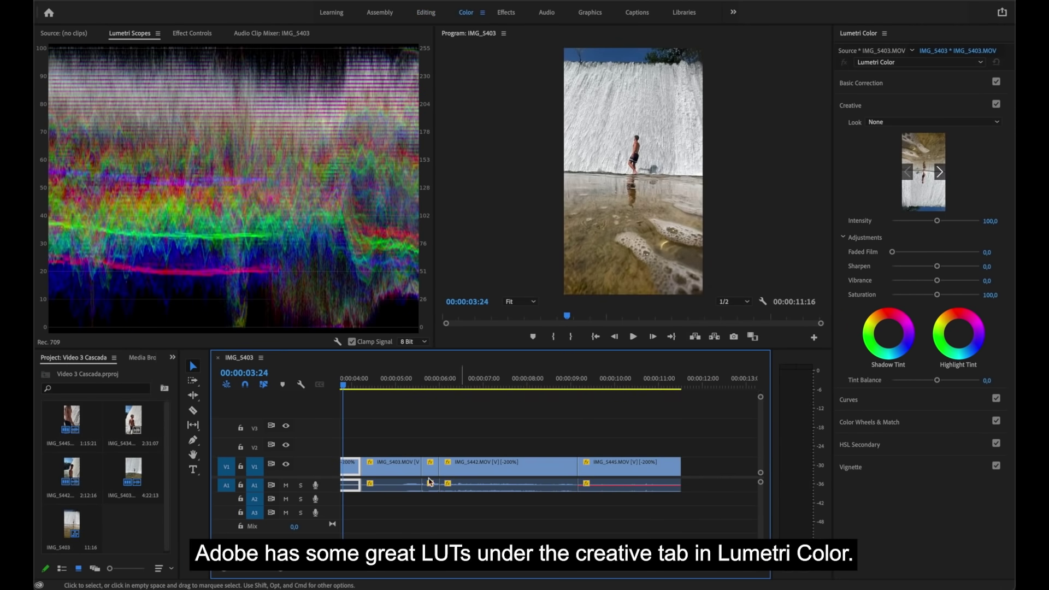
scroll(378, 463, "up", 5)
left_click(909, 123)
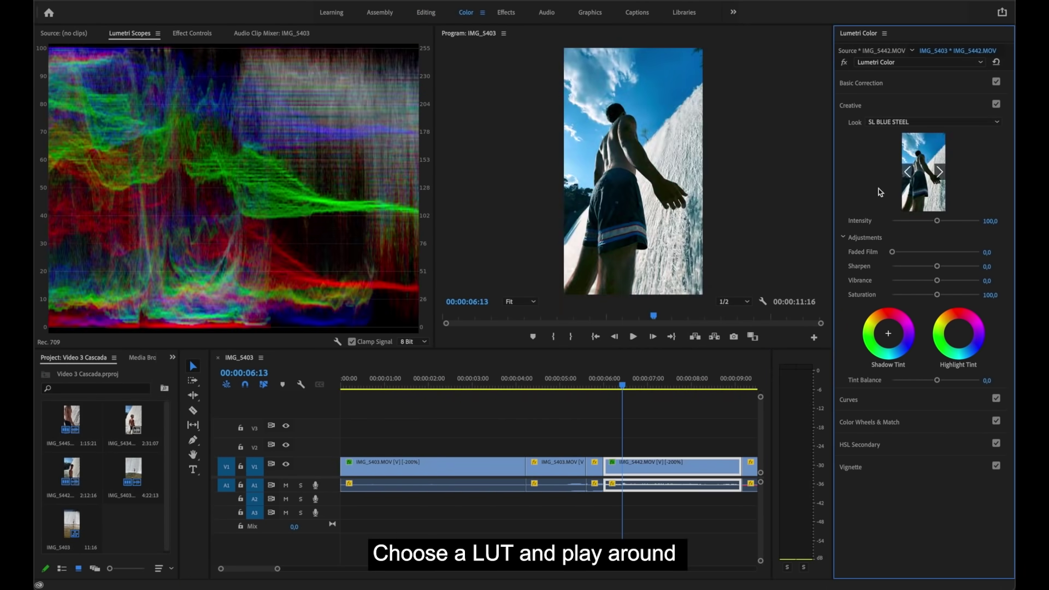
left_click(929, 122)
left_click(870, 497)
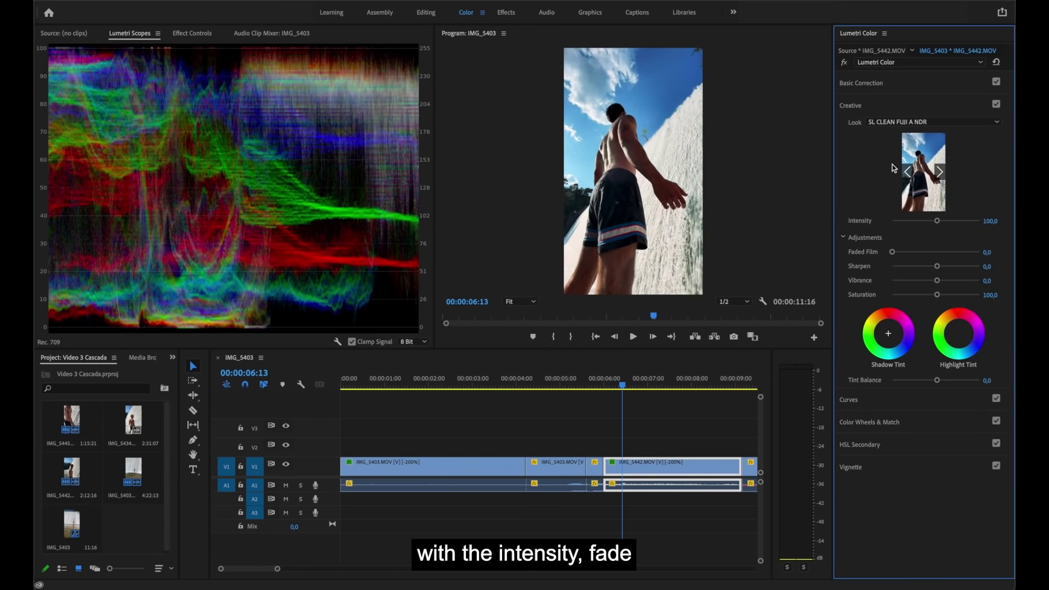
Raise the look intensity to 112,5 and set sharpen to 5,0.
left_click_drag(937, 221, 941, 221)
left_click_drag(937, 266, 938, 268)
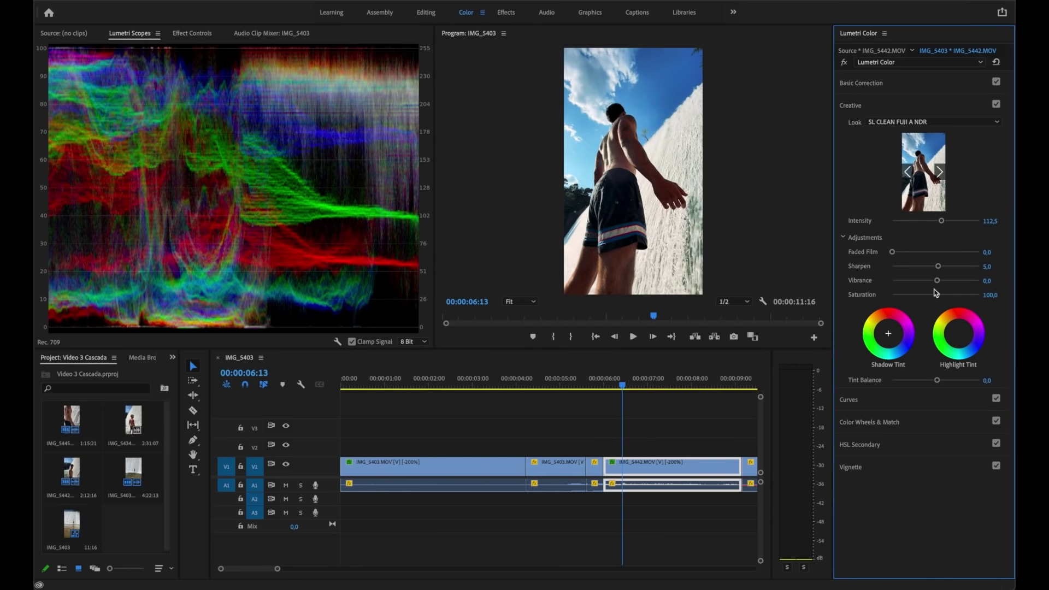
left_click(624, 468)
right_click(625, 469)
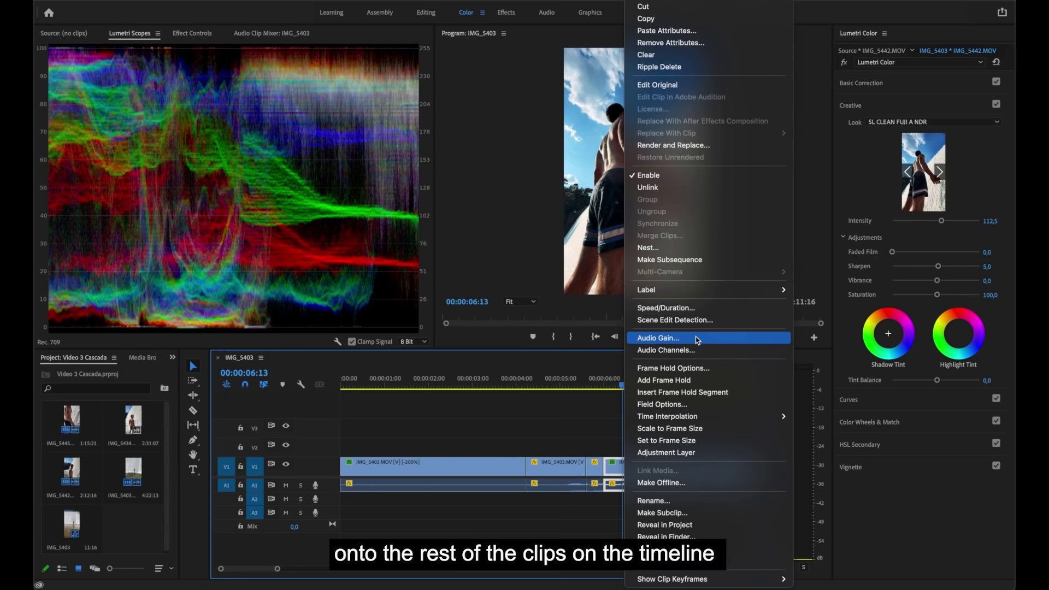
Copy IMG_5442's grade and paste its Lumetri Color attributes onto the other sequence clips.
left_click(656, 18)
left_click(595, 468)
left_click(554, 468, "shift")
left_click(481, 468, "shift")
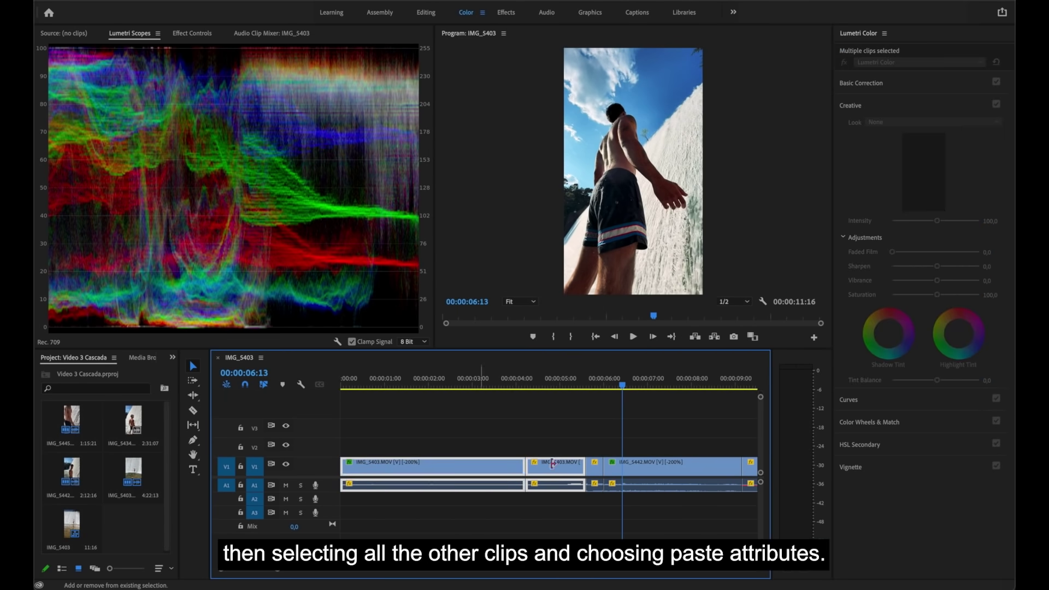
left_click(595, 467, "shift")
scroll(454, 467, "down", 5)
right_click(492, 467)
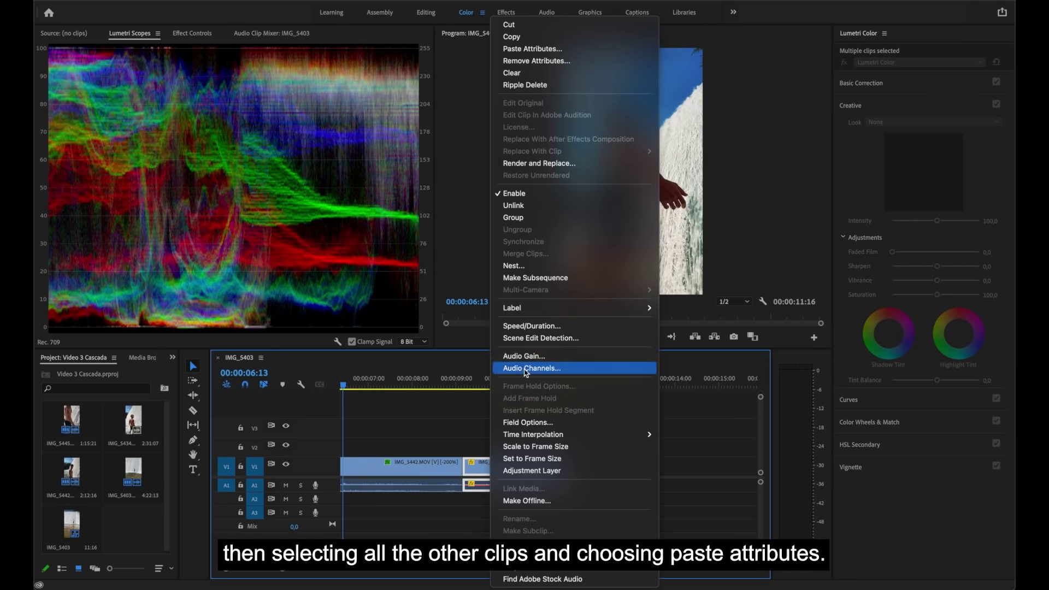
left_click(533, 48)
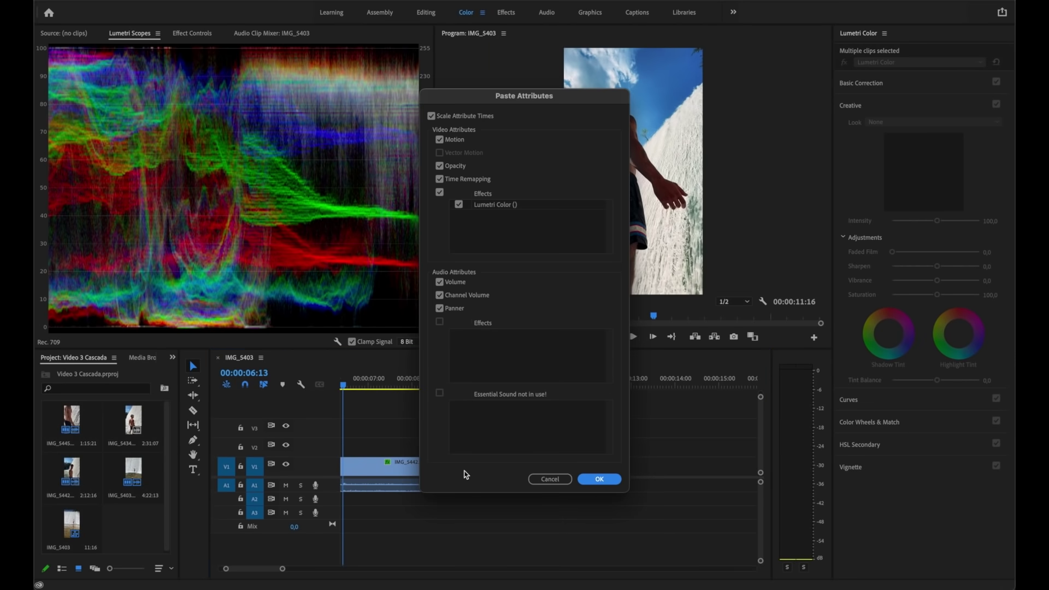
left_click(596, 479)
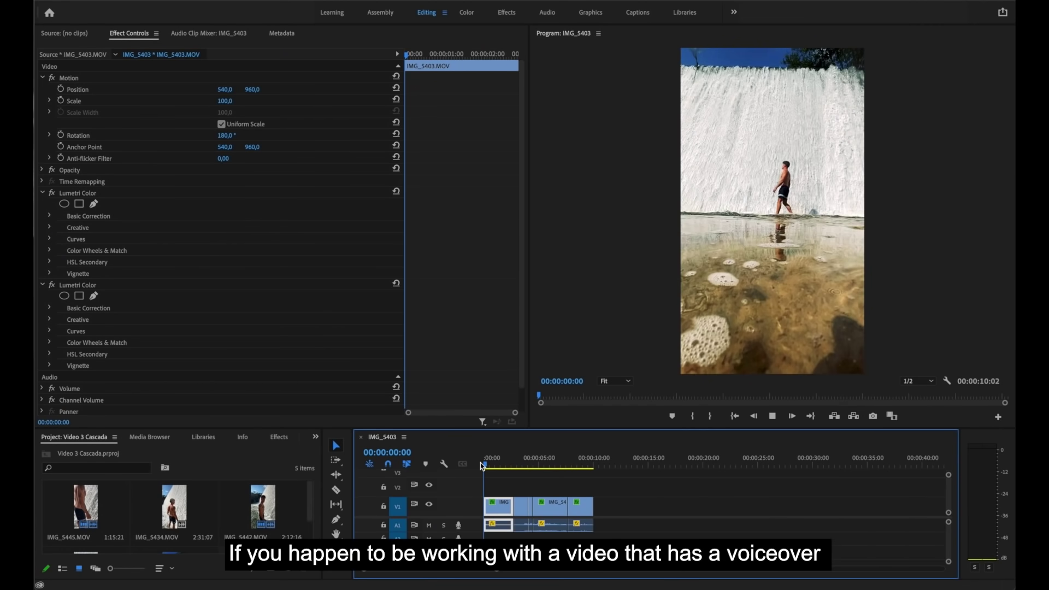
Play the graded IMG_5403 edit from the start.
key("space")
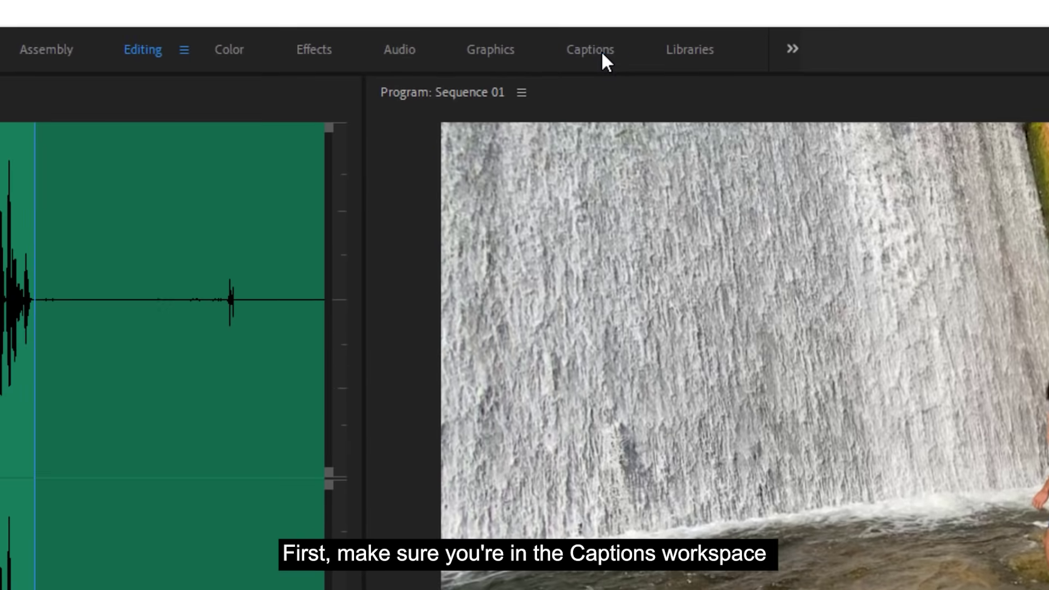
Transcribe Sequence 01 in English from the Audio 2 voiceover, via the Captions workspace.
left_click(608, 42)
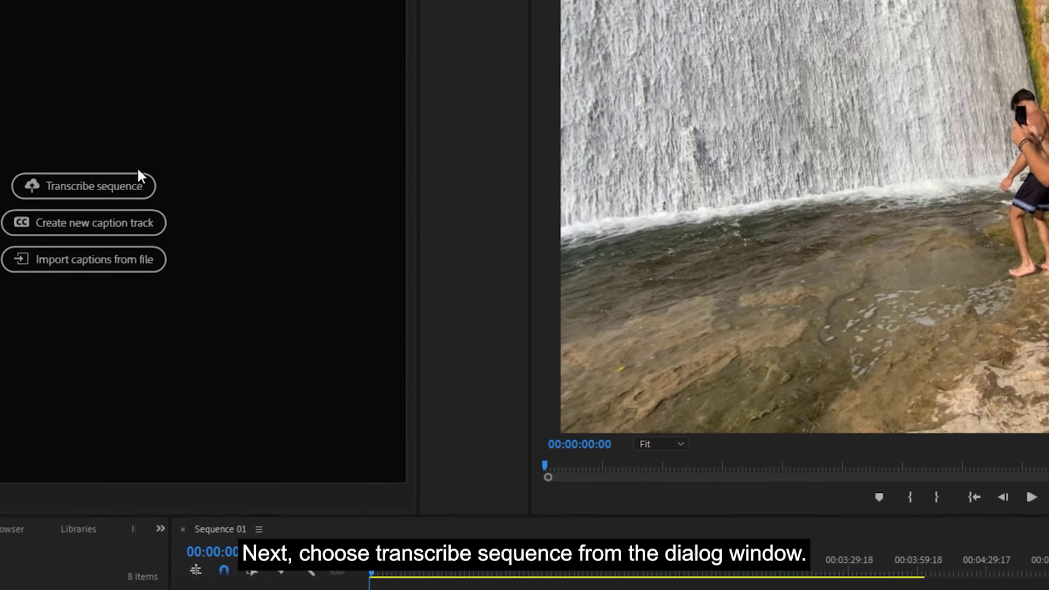
left_click(113, 190)
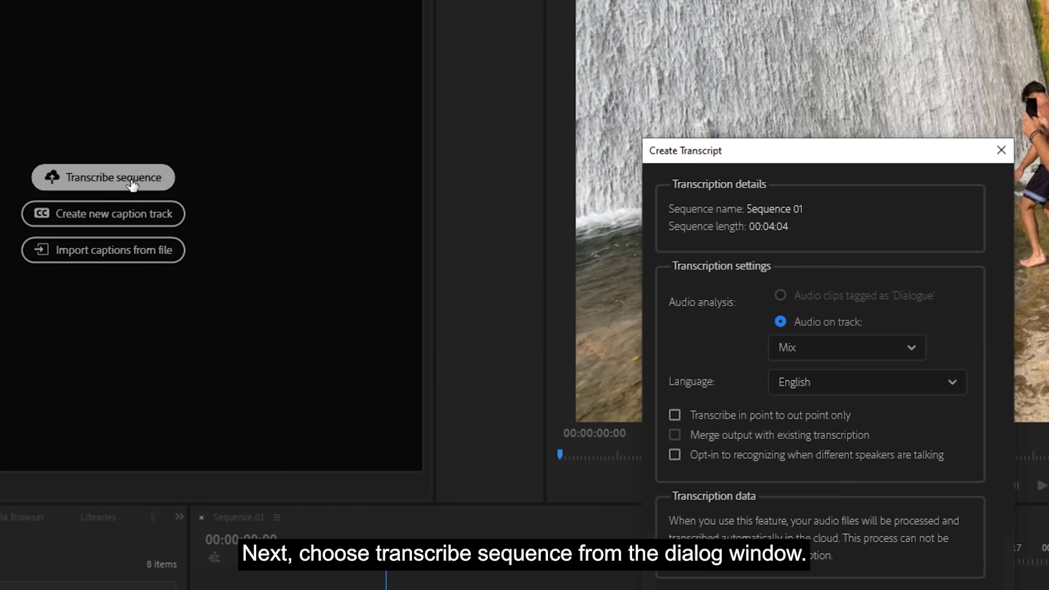
left_click(867, 358)
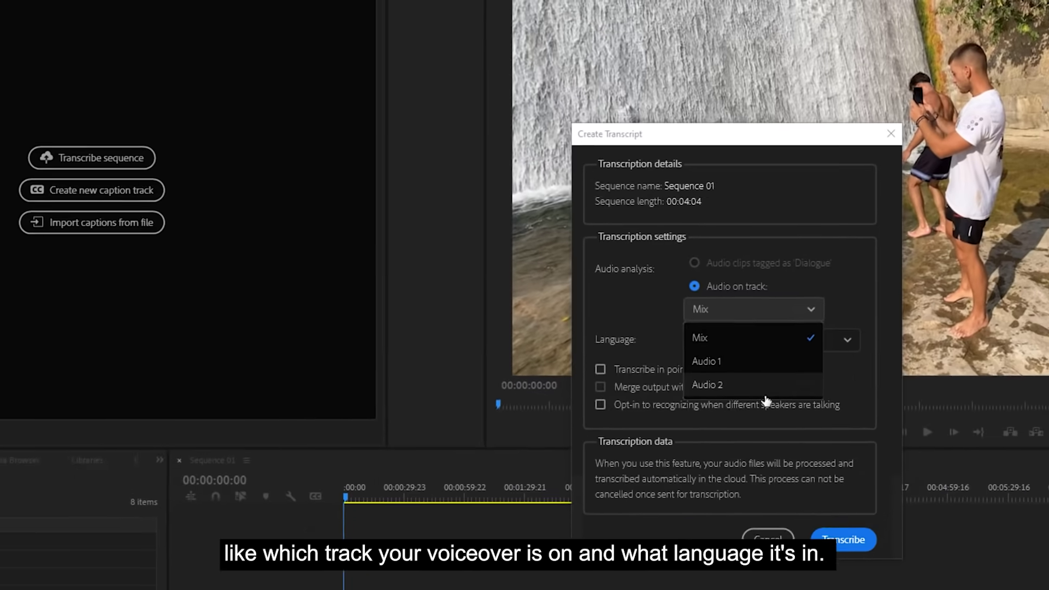
left_click(842, 423)
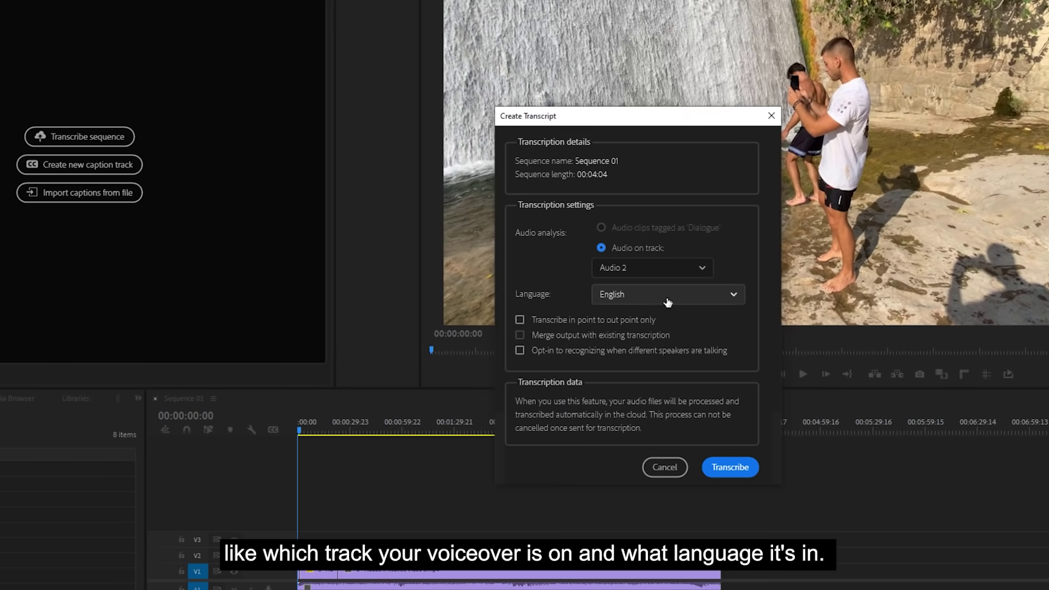
left_click(668, 303)
left_click(670, 323)
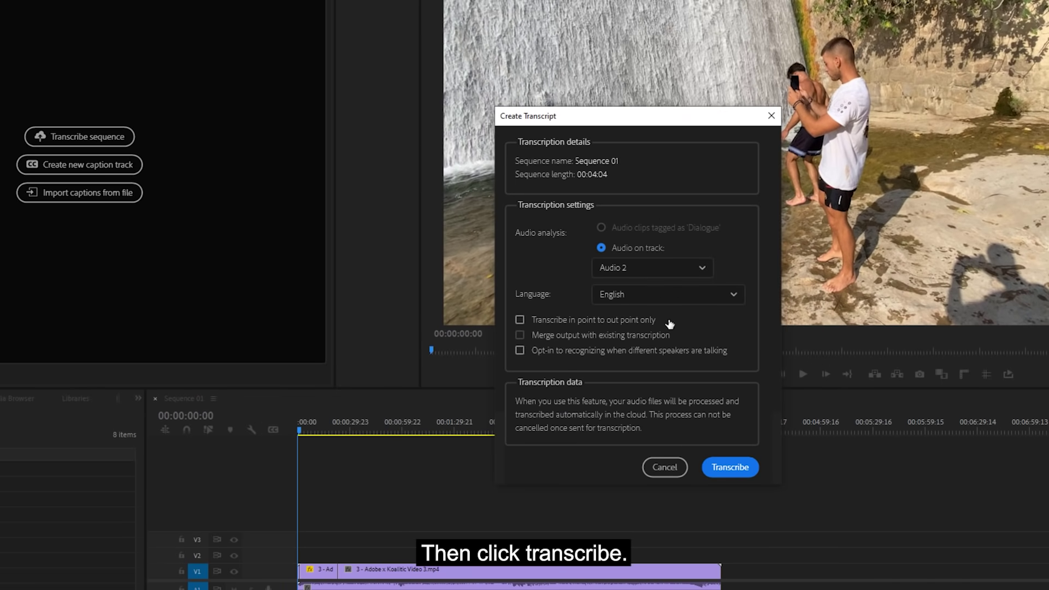
left_click(730, 469)
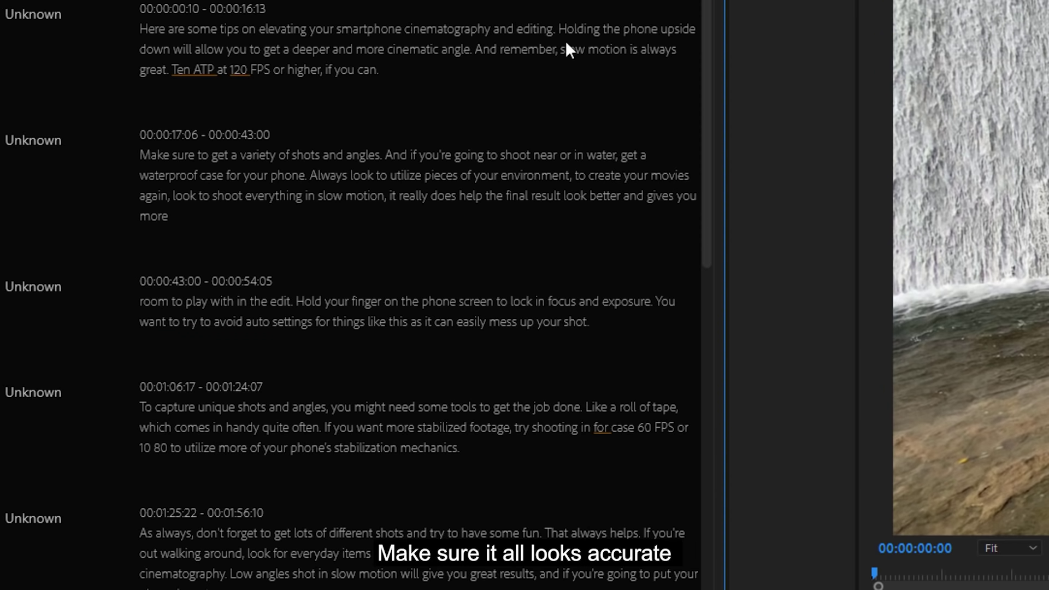
Change 'Ten ATP' to '1080P' in the first transcript paragraph.
double_click(277, 64)
type("1080P")
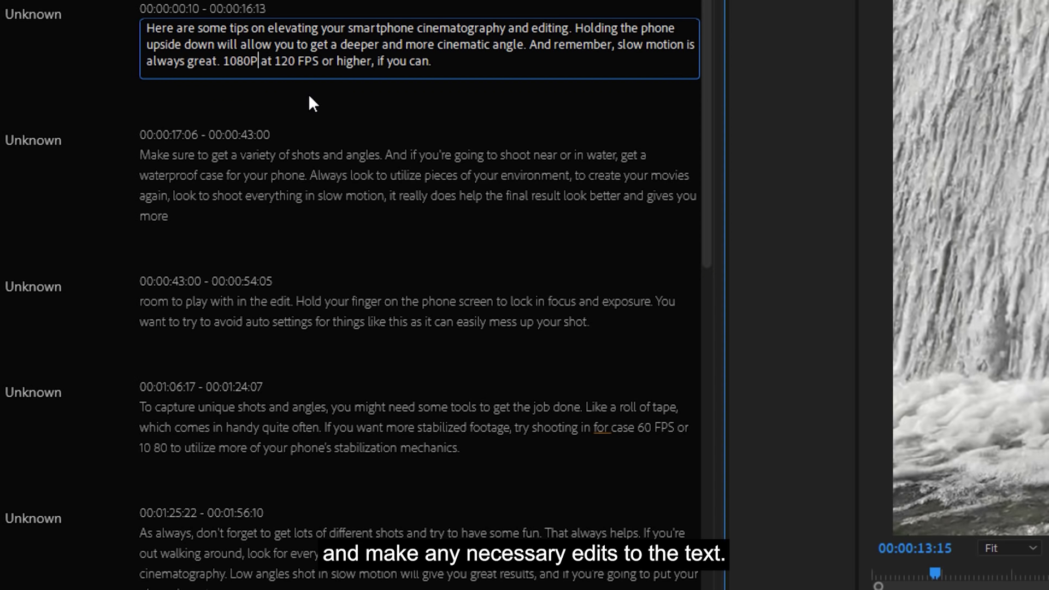
left_click(310, 99)
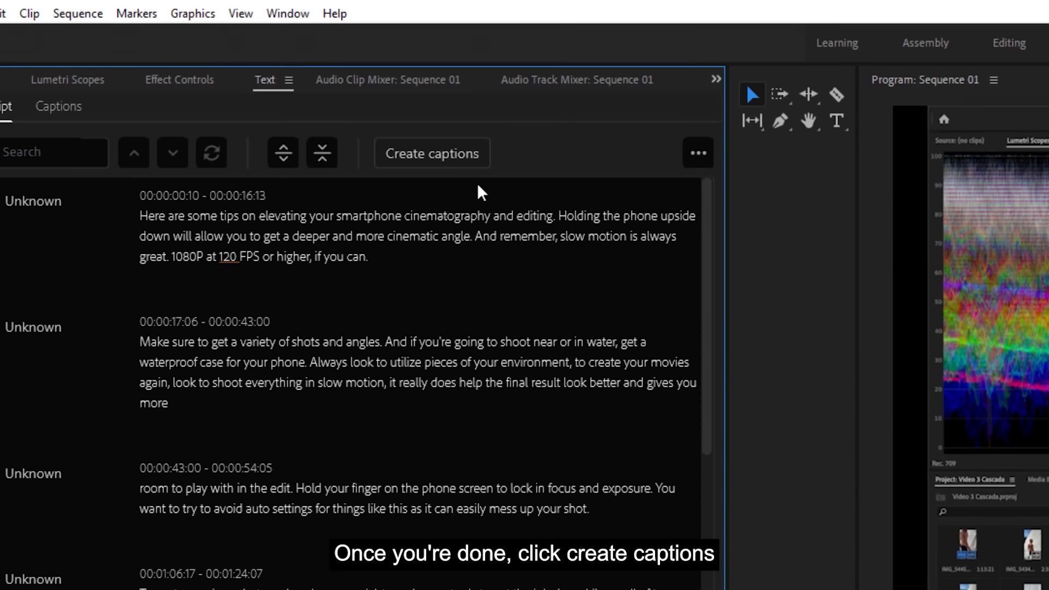
Create Subtitle Default captions from the sequence transcript, then select caption 3.
left_click(432, 156)
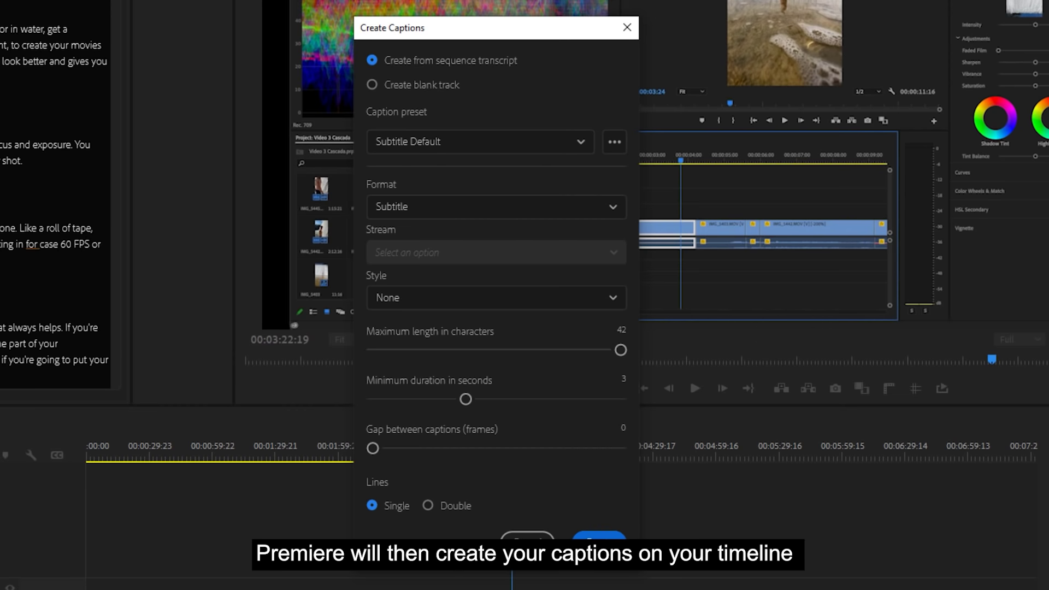
left_click(599, 542)
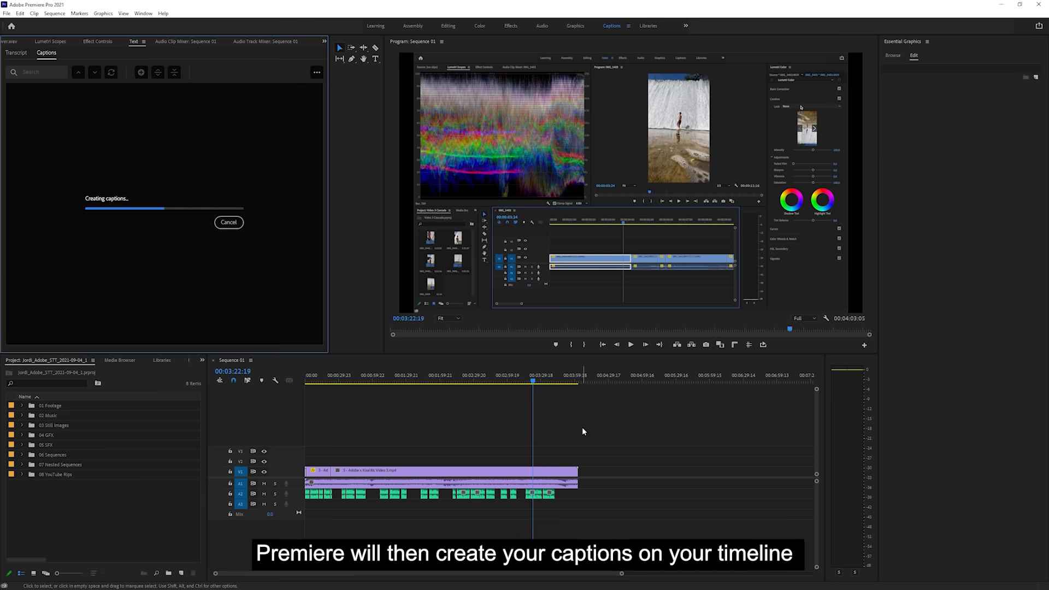
left_click(137, 145)
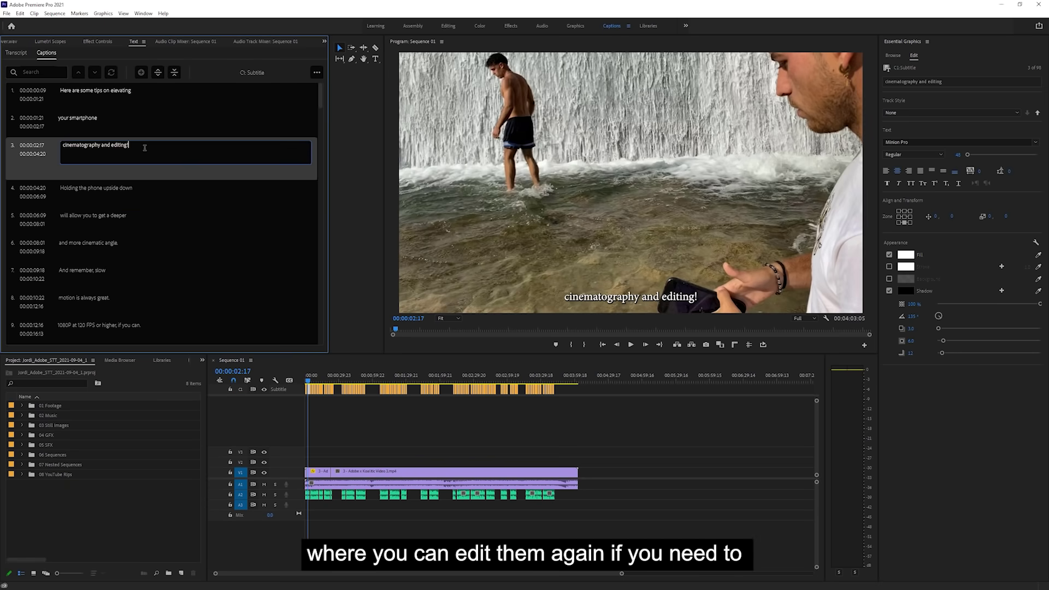
Merge captions 1–3 into one caption and change its font to Arial.
left_click(146, 129)
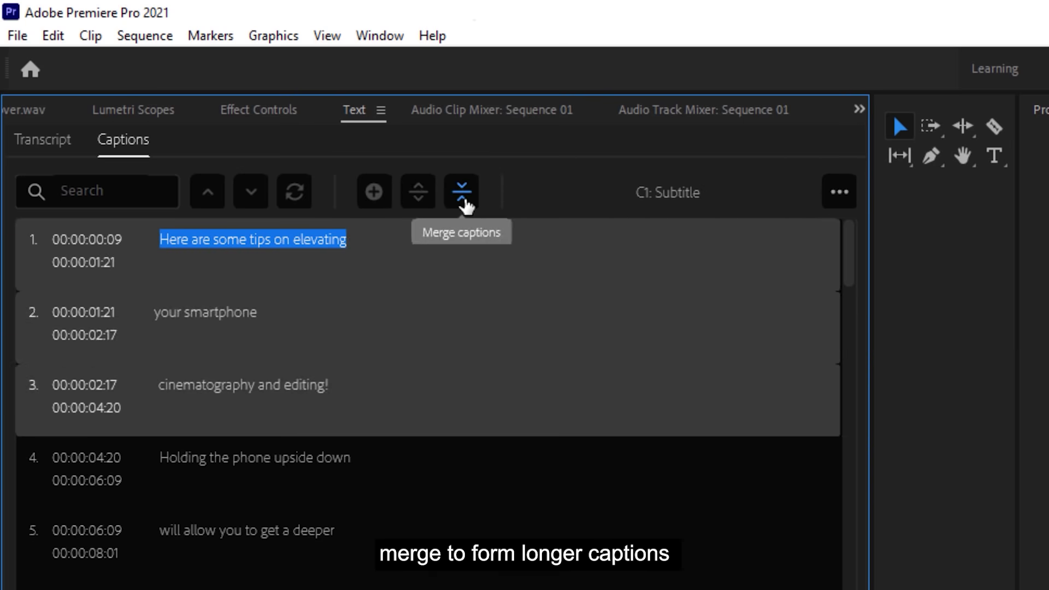
left_click(463, 192)
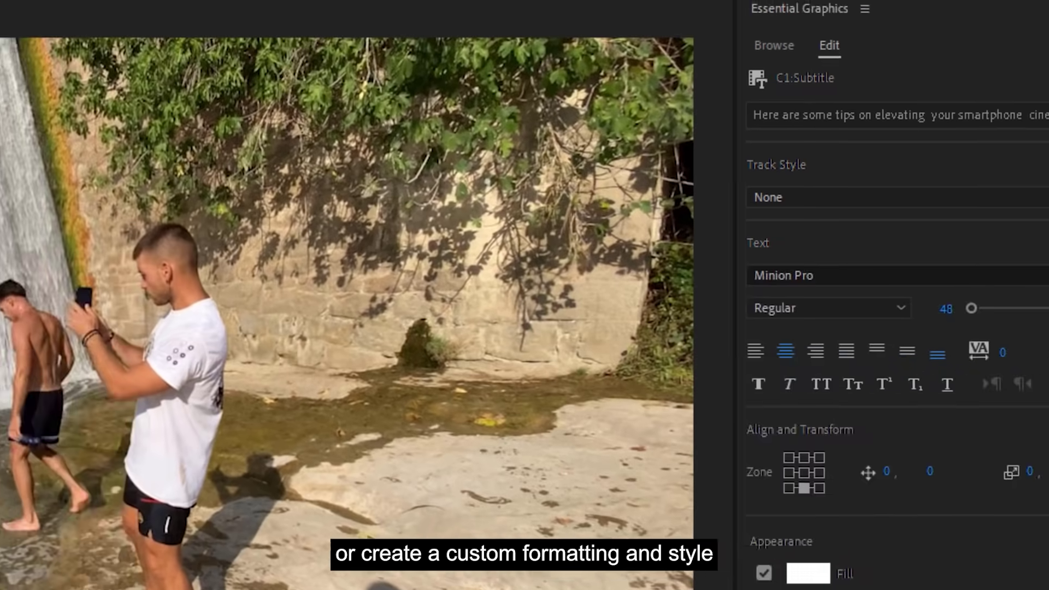
type("ari")
left_click(743, 425)
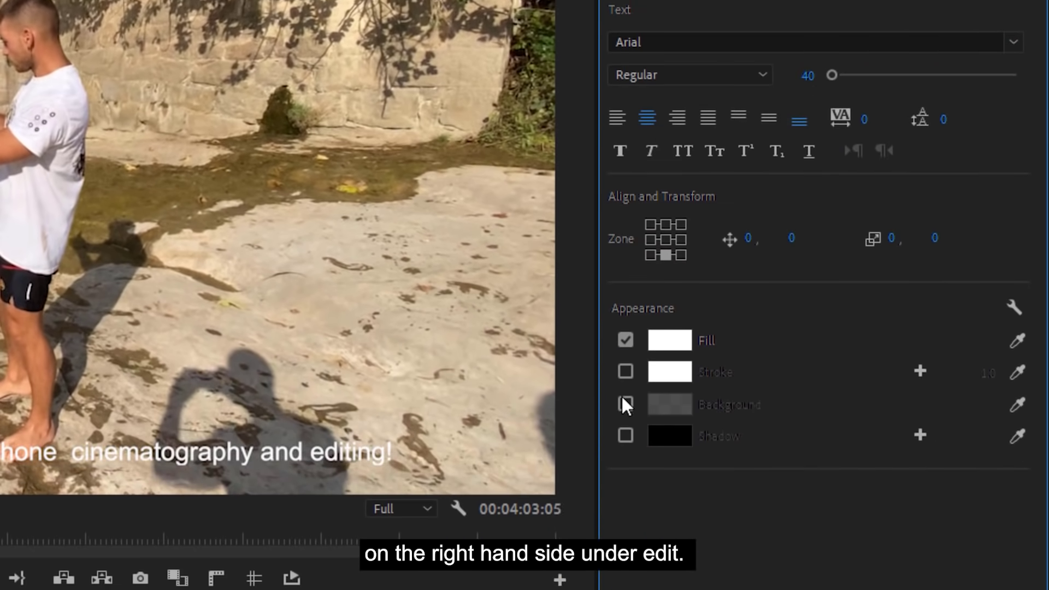
Give the caption a black background box of size 10.7 and push it to all captions on the track.
left_click(626, 524)
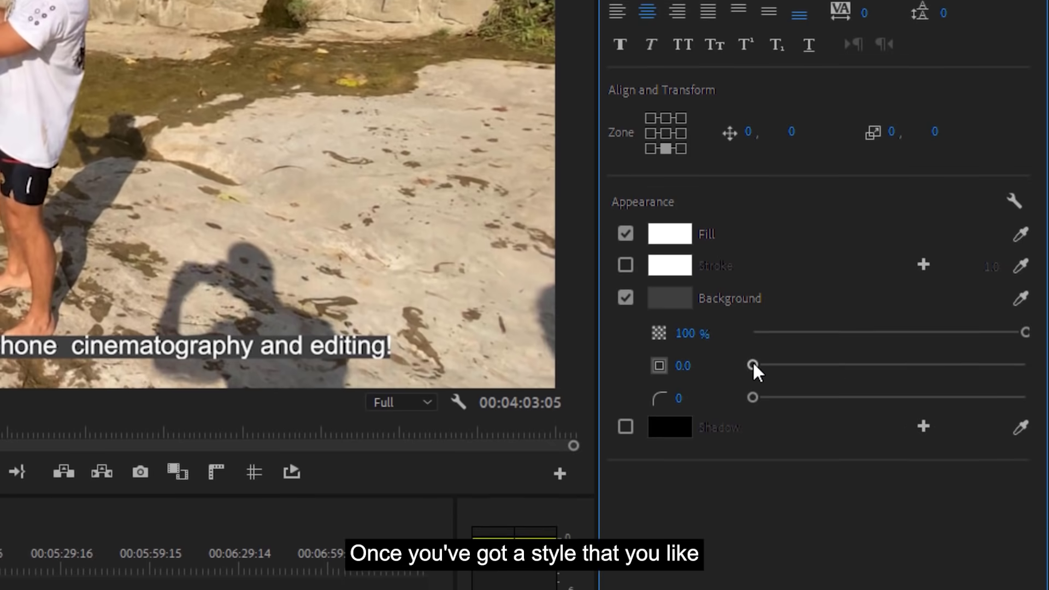
left_click_drag(753, 388, 787, 387)
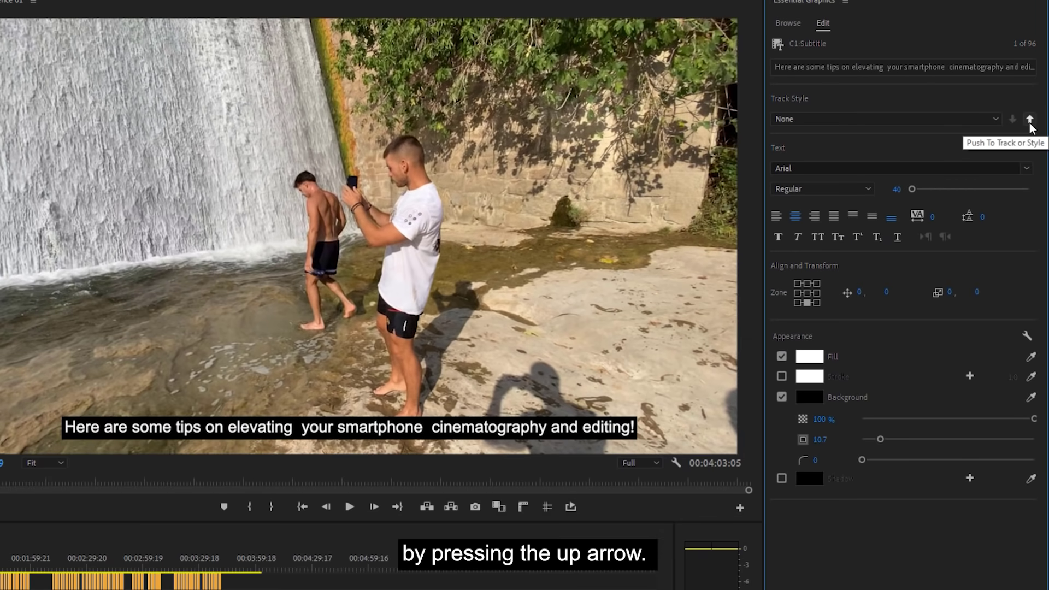
left_click(1030, 120)
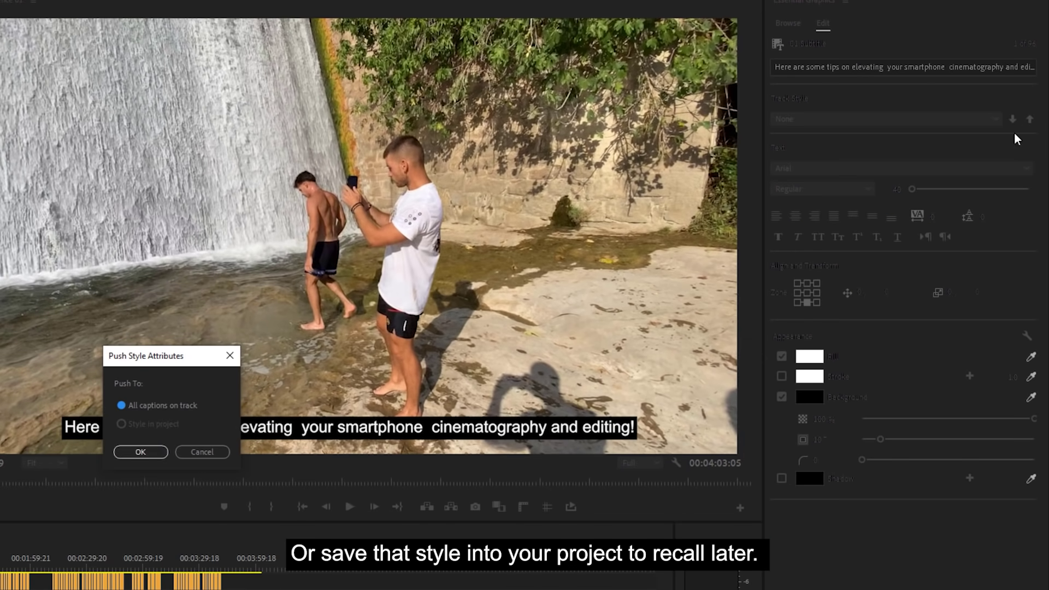
left_click(141, 453)
Save this caption look as a new style named 'Captions Style'.
left_click(885, 119)
left_click(803, 134)
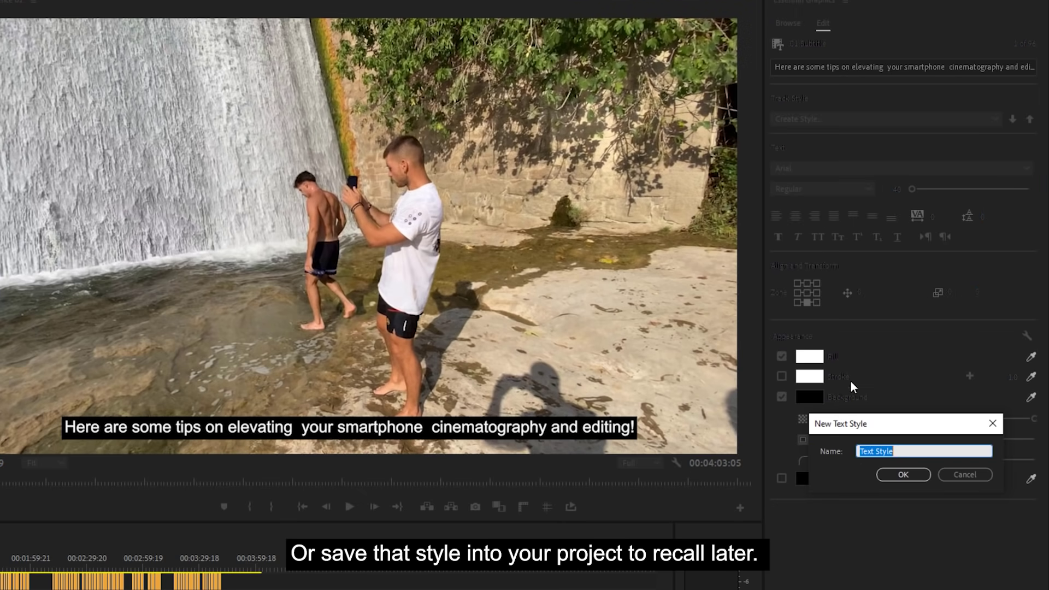
type("Captions Style")
key("Return")
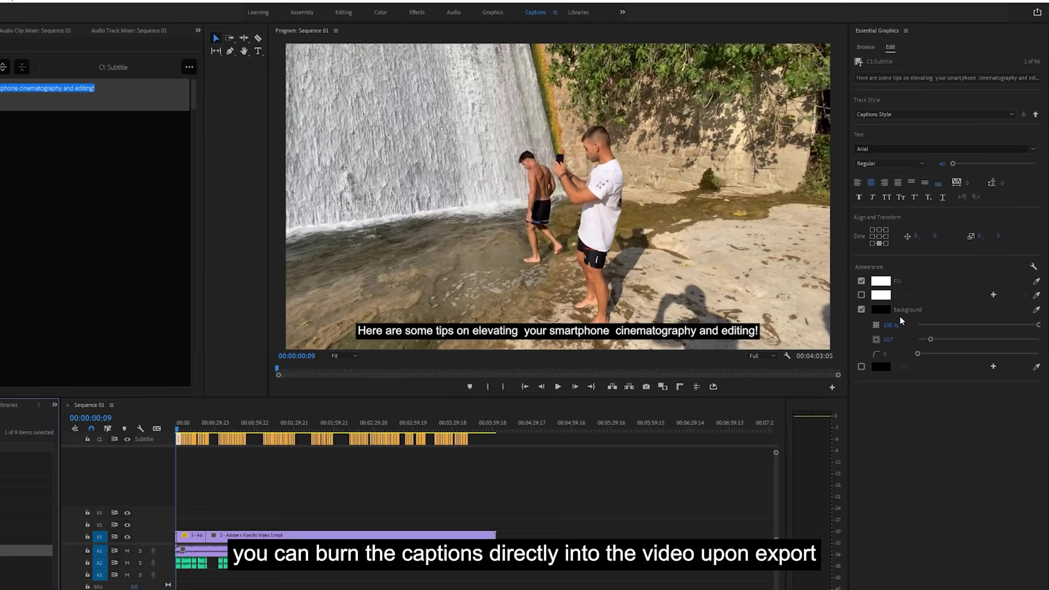
Export the captions to an SRT file, entering 'Subtitles' as the file name.
key("ctrl+m")
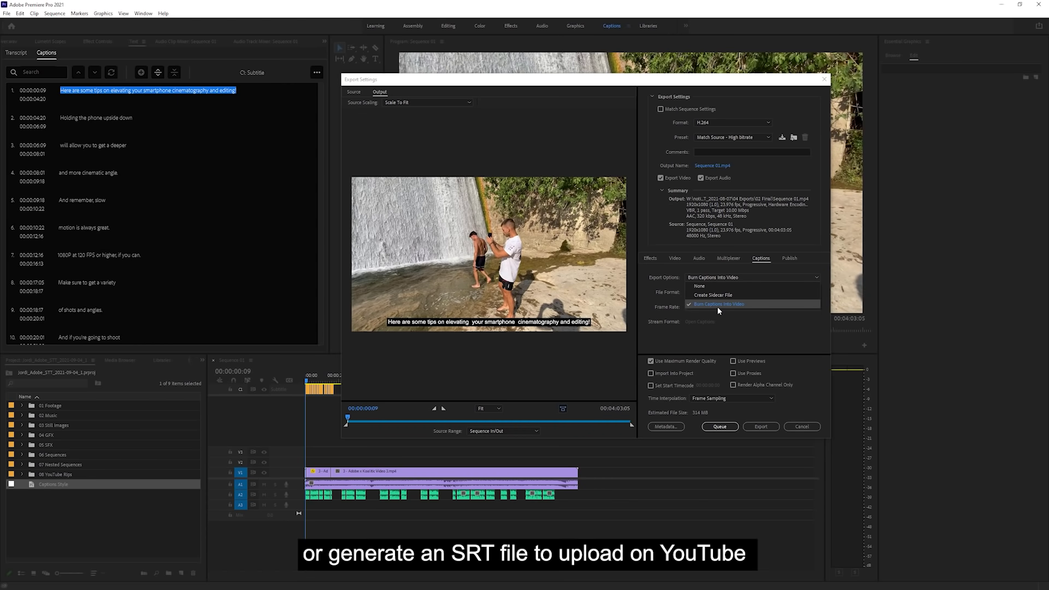
left_click(295, 104)
type("Subtitles SR")
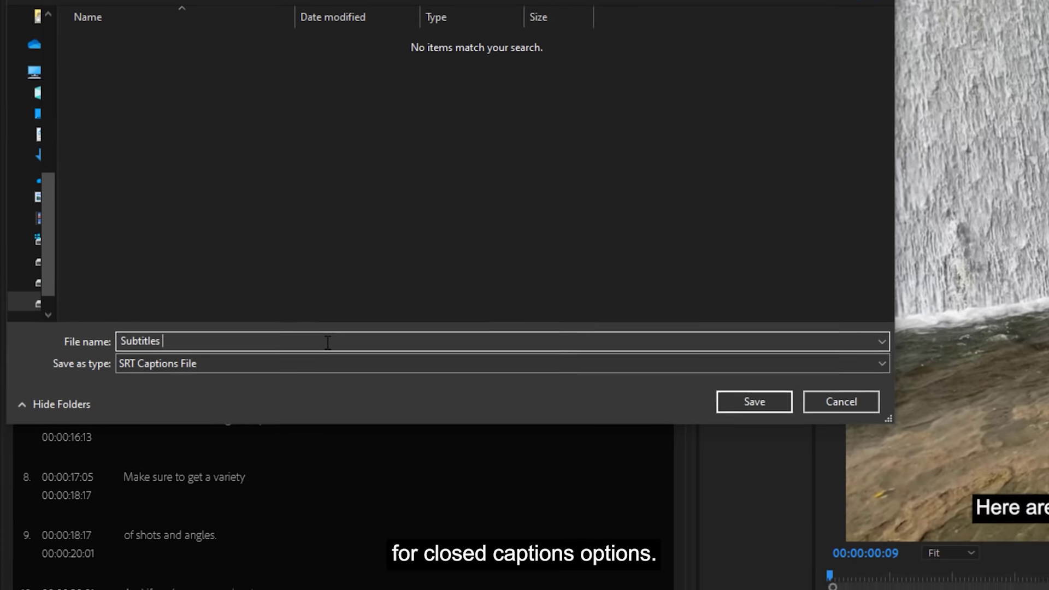